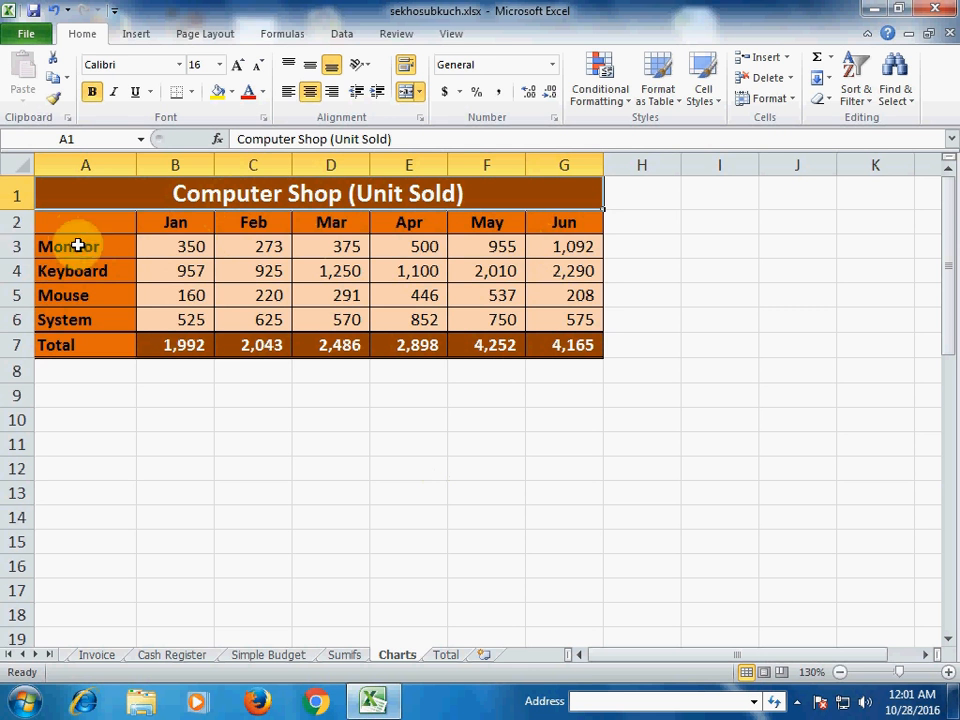
# - Insert a 3-D clustered column chart from the monthly product data in A2:G6, leaving out the Total row
pyautogui.moveTo(97, 222); pyautogui.dragTo(561, 315)
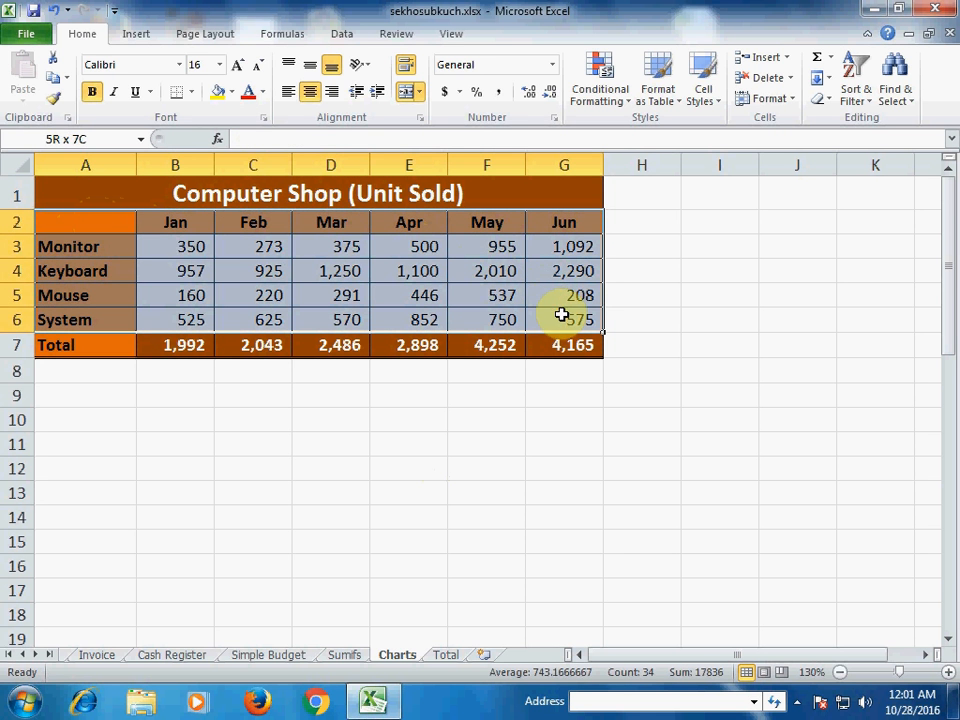
pyautogui.click(136, 34)
pyautogui.click(299, 98)
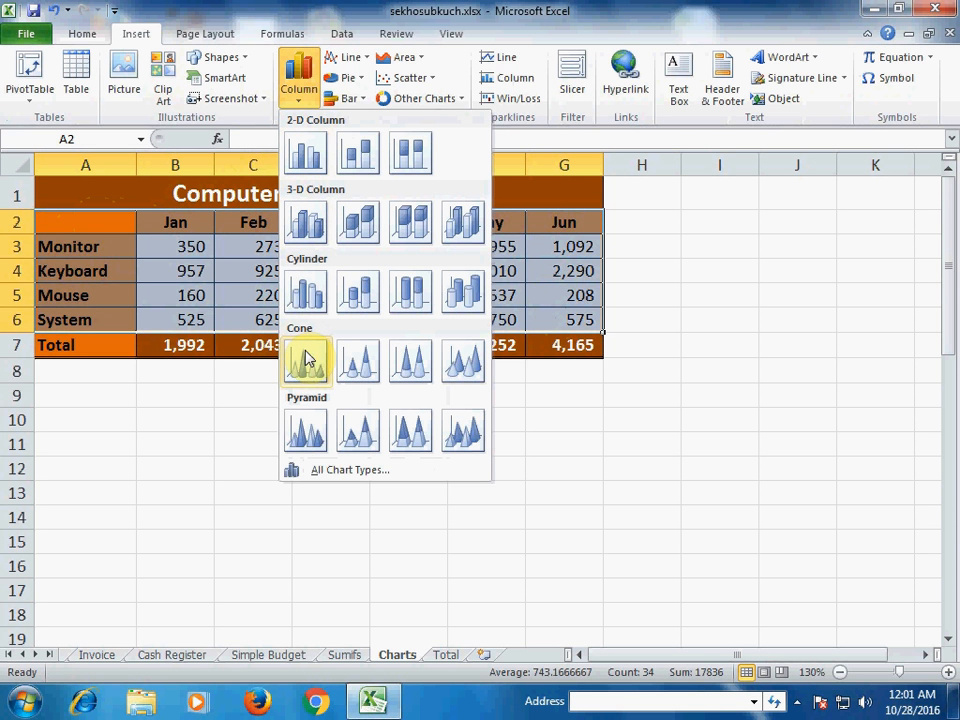
pyautogui.click(313, 237)
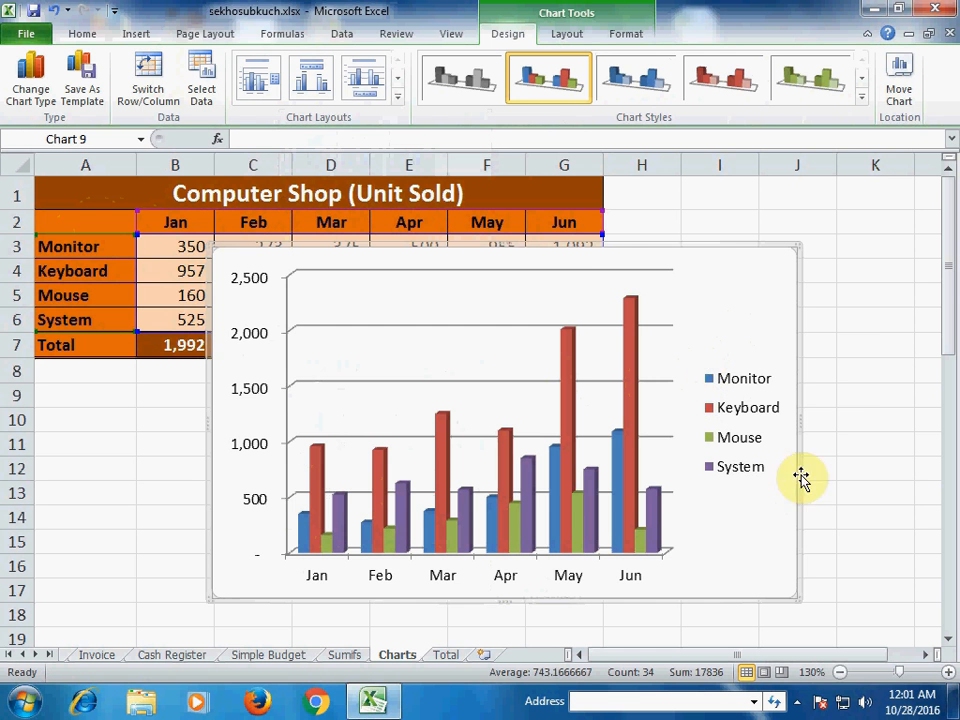
# - Try the chart layout with a data table, and replace it with the layout that has a chart title and right-hand legend
pyautogui.click(397, 97)
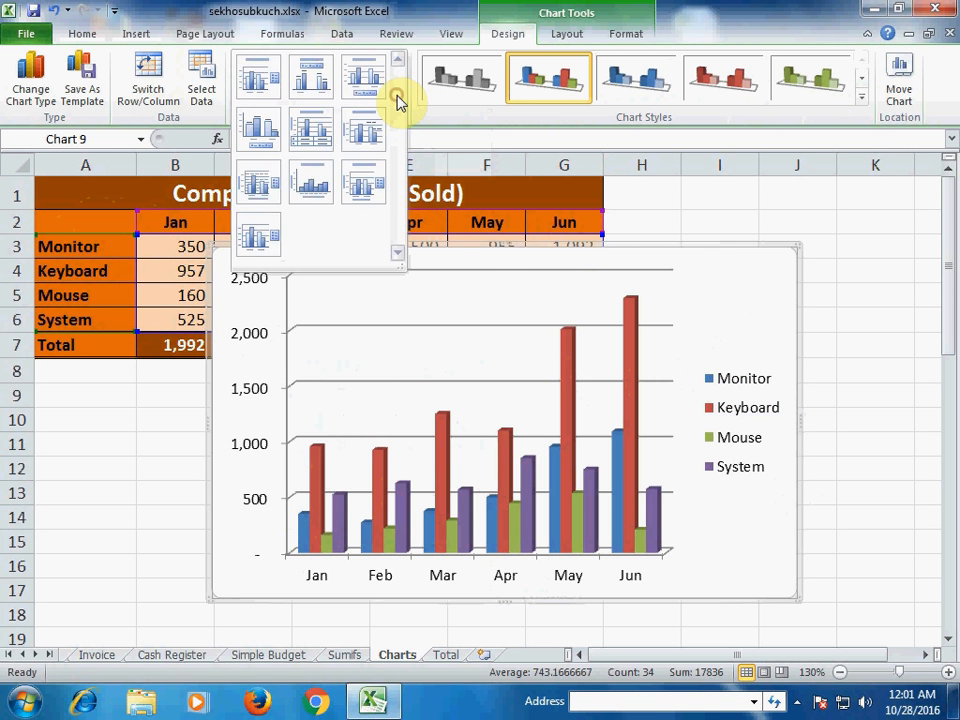
pyautogui.click(318, 134)
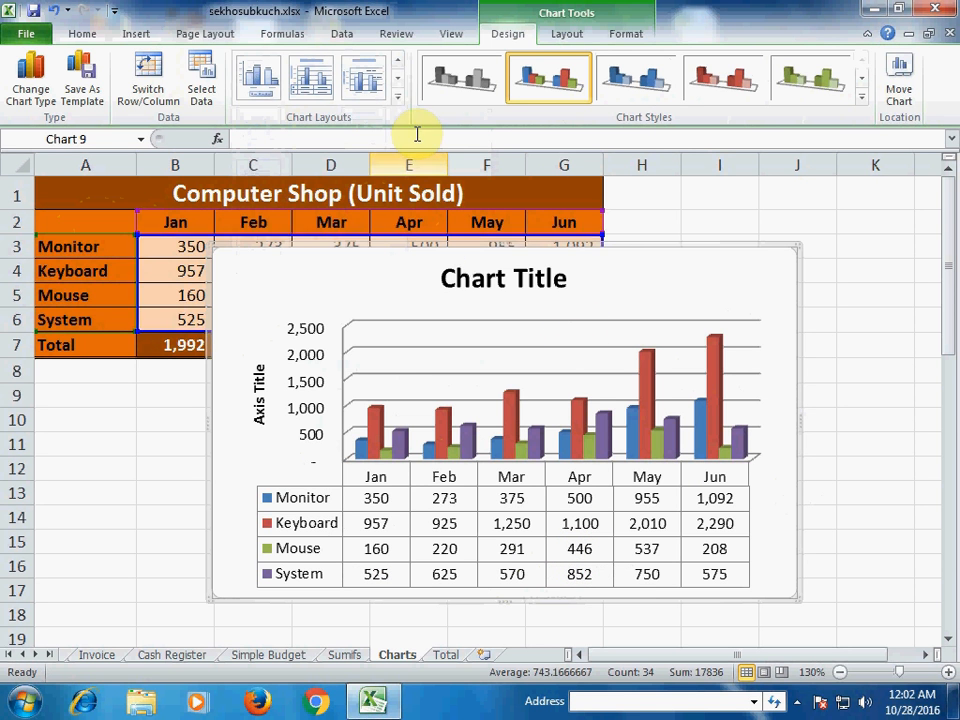
pyautogui.click(399, 103)
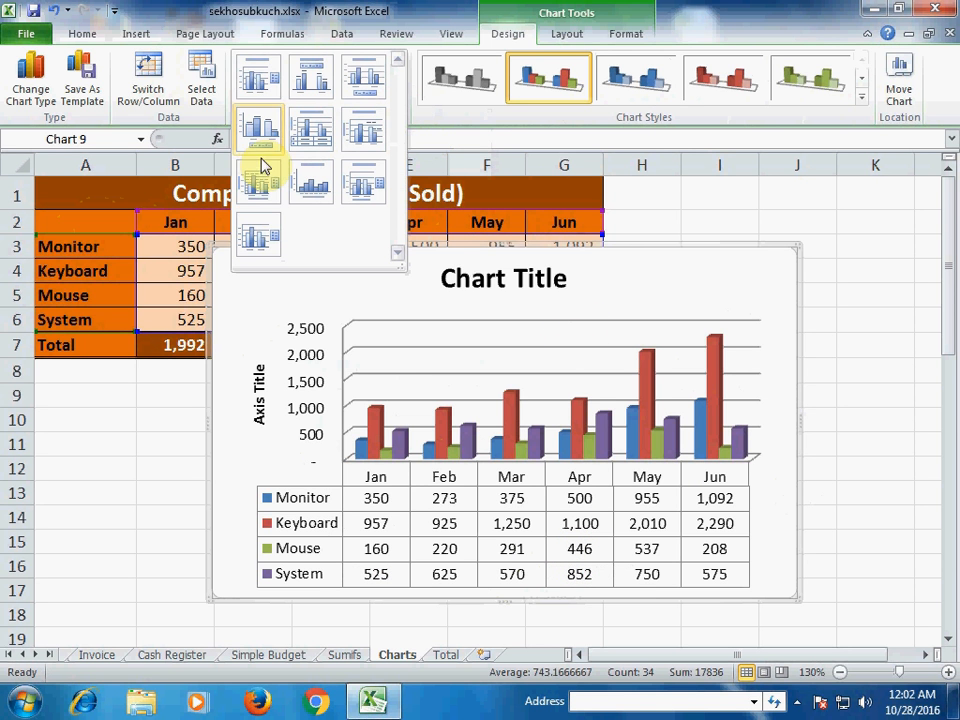
pyautogui.click(262, 92)
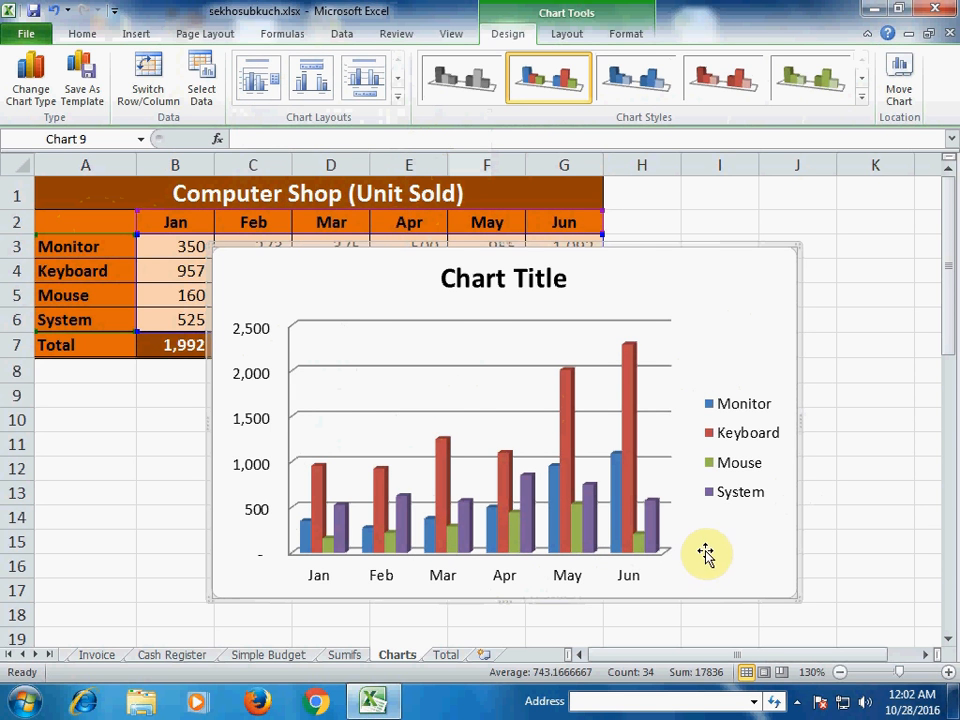
# - Replace the placeholder chart title with "Computer Shop"
pyautogui.click(449, 277)
pyautogui.moveTo(441, 277); pyautogui.dragTo(548, 279)
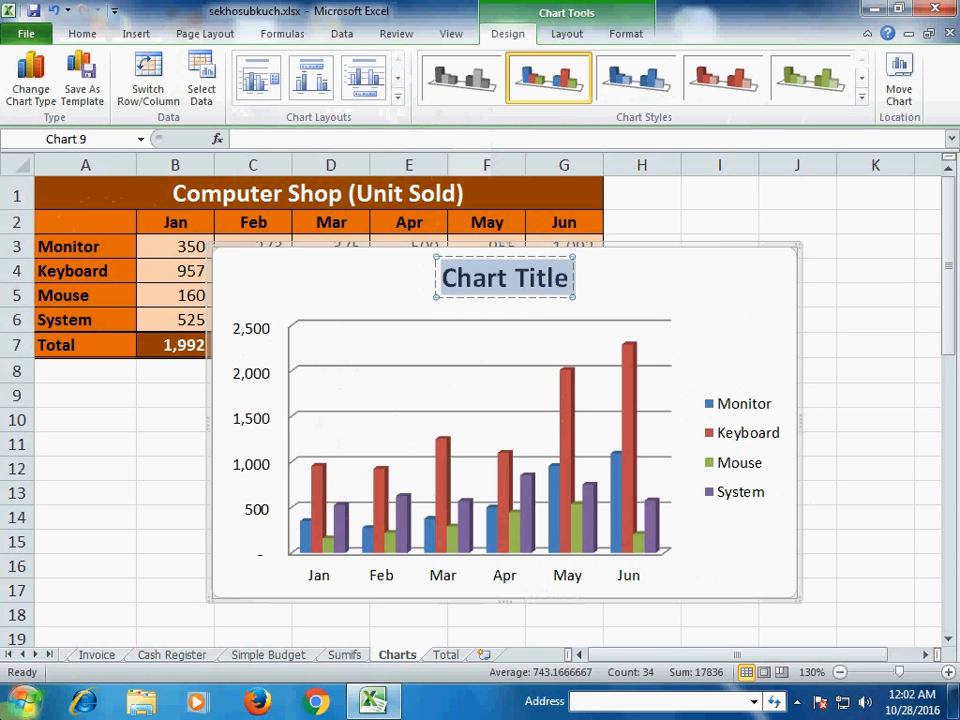
pyautogui.write('Cpm,')
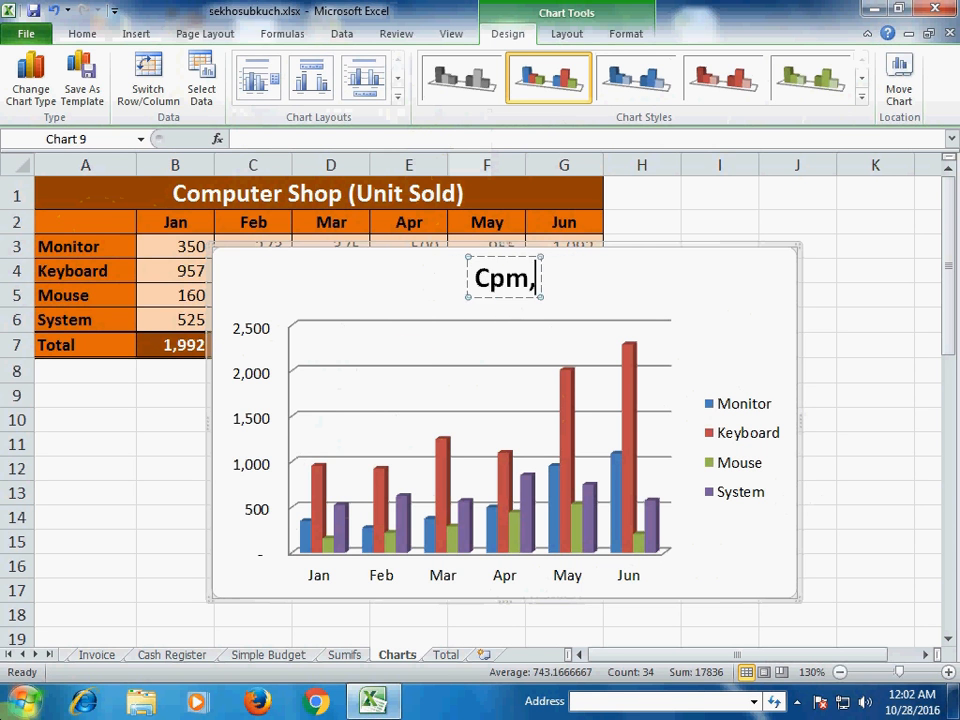
pyautogui.press('BackSpace')
pyautogui.press('BackSpace')
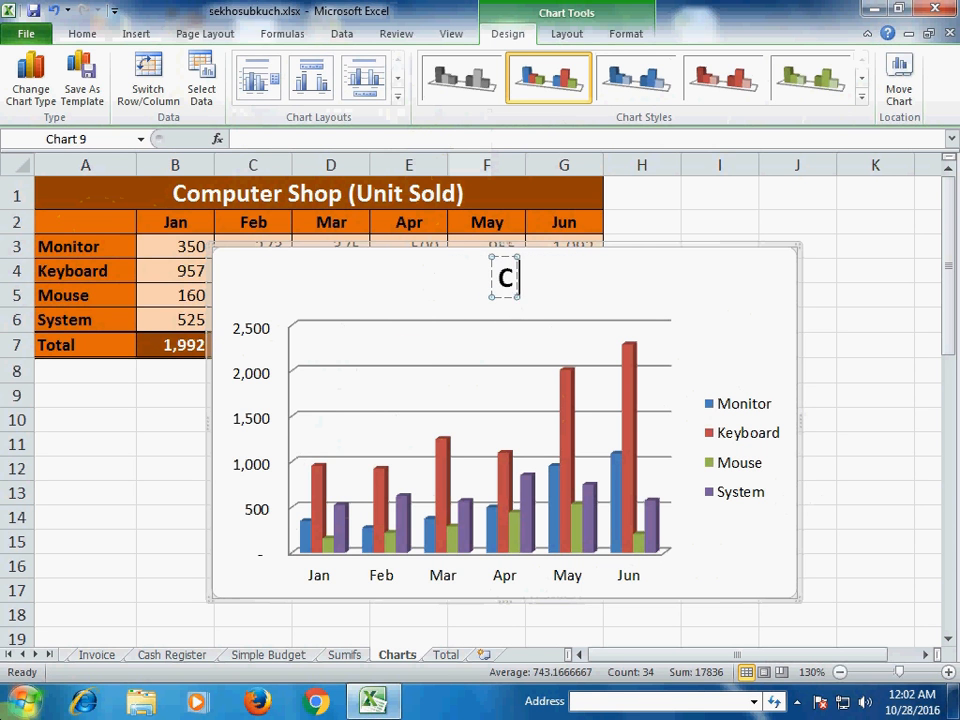
pyautogui.write('omputer S')
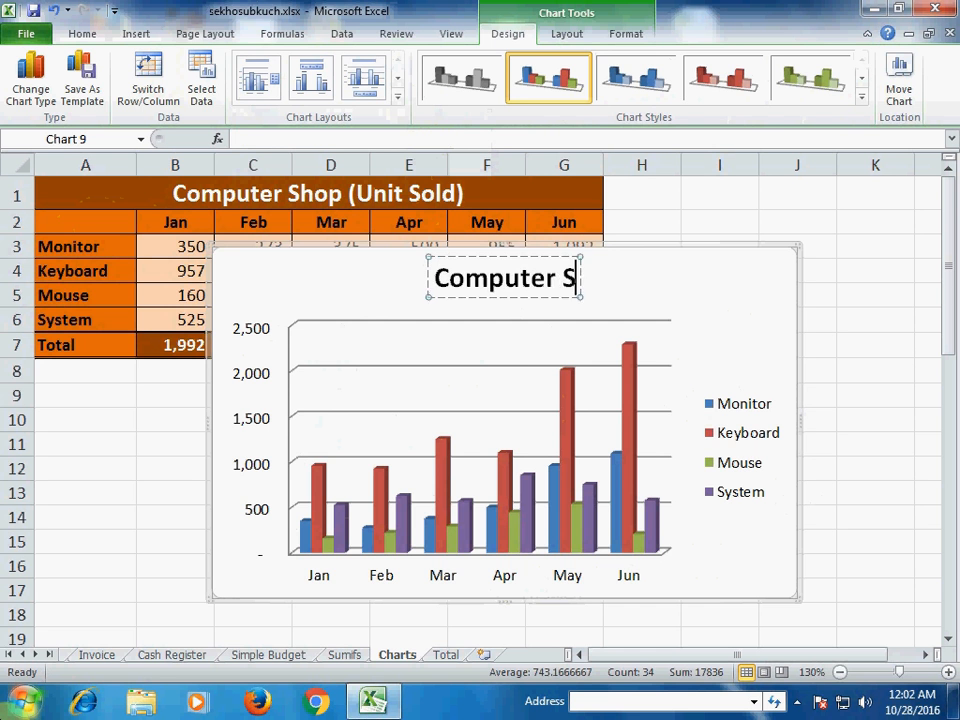
pyautogui.write('hop')
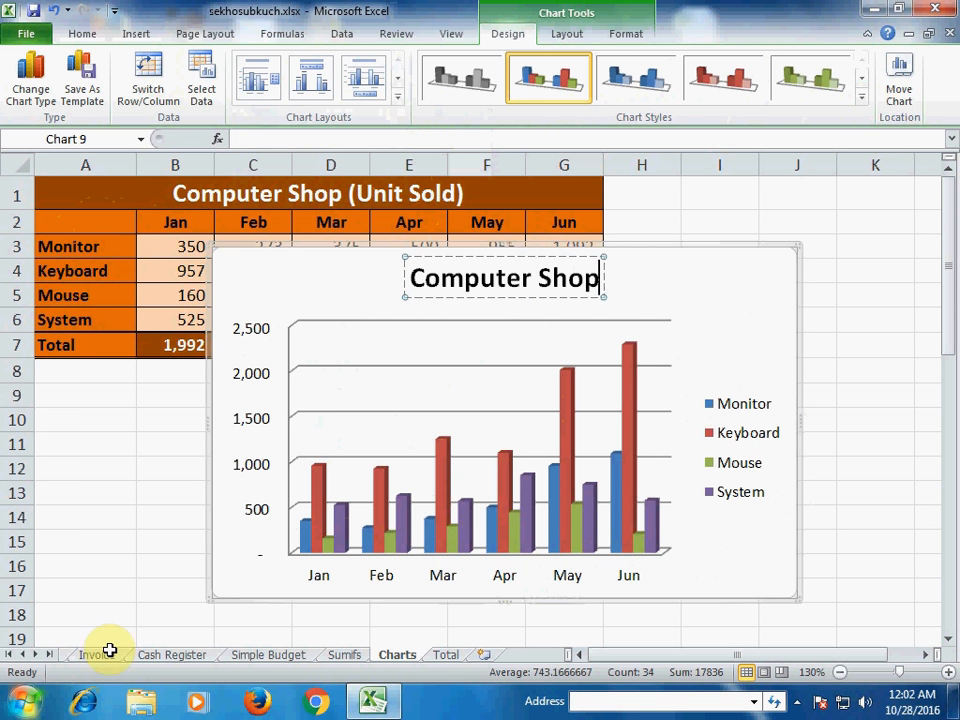
pyautogui.click(685, 310)
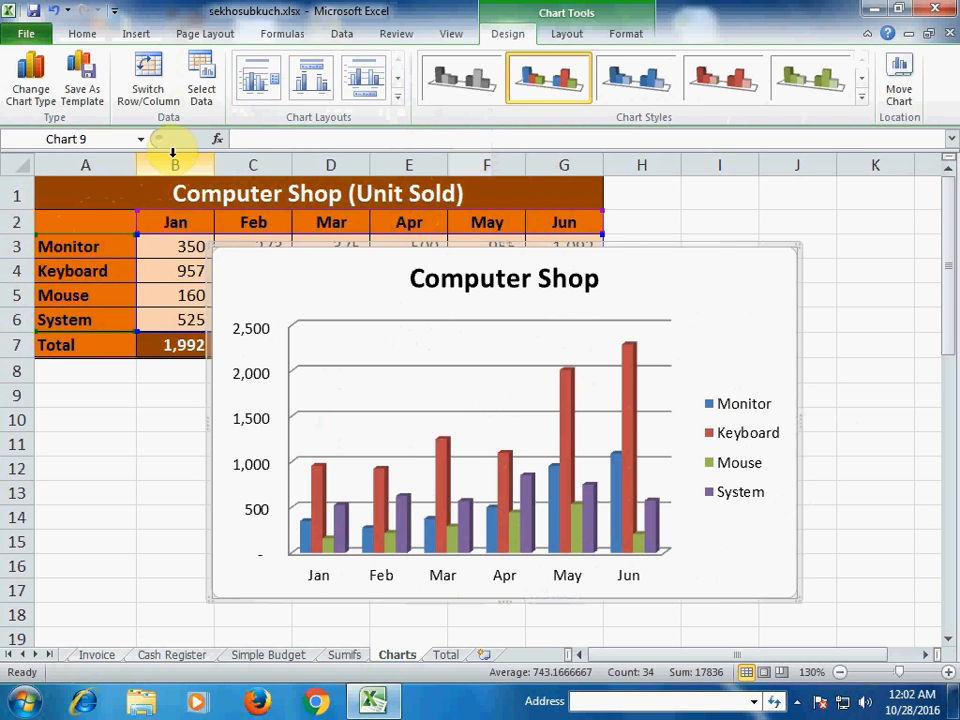
# - Swap the chart's rows and columns, and swap them back so months stay on the horizontal axis
pyautogui.click(156, 107)
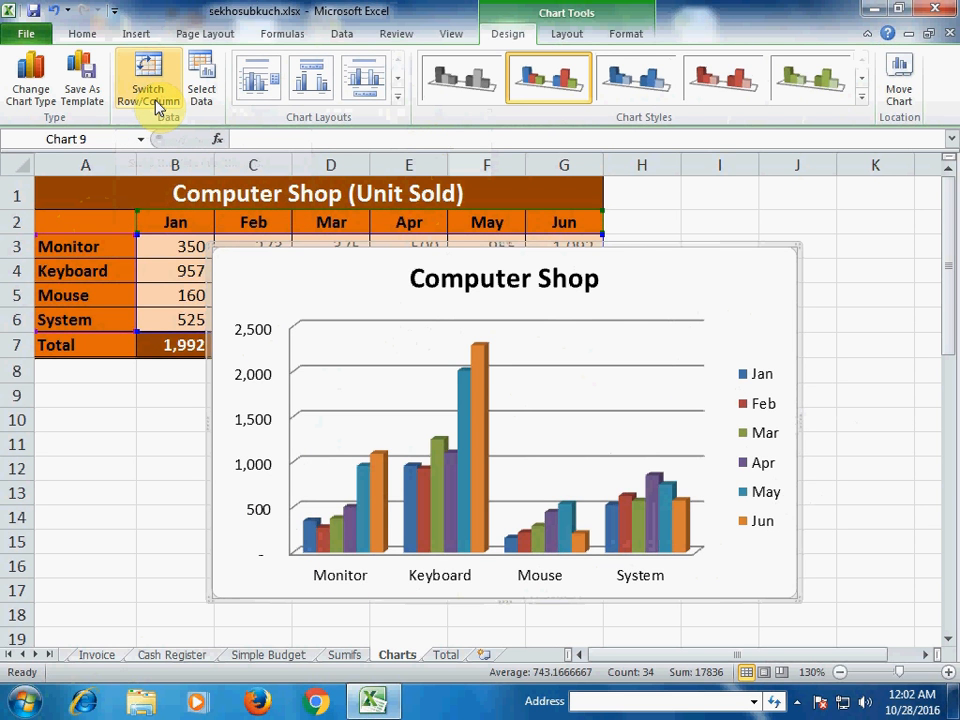
pyautogui.click(156, 107)
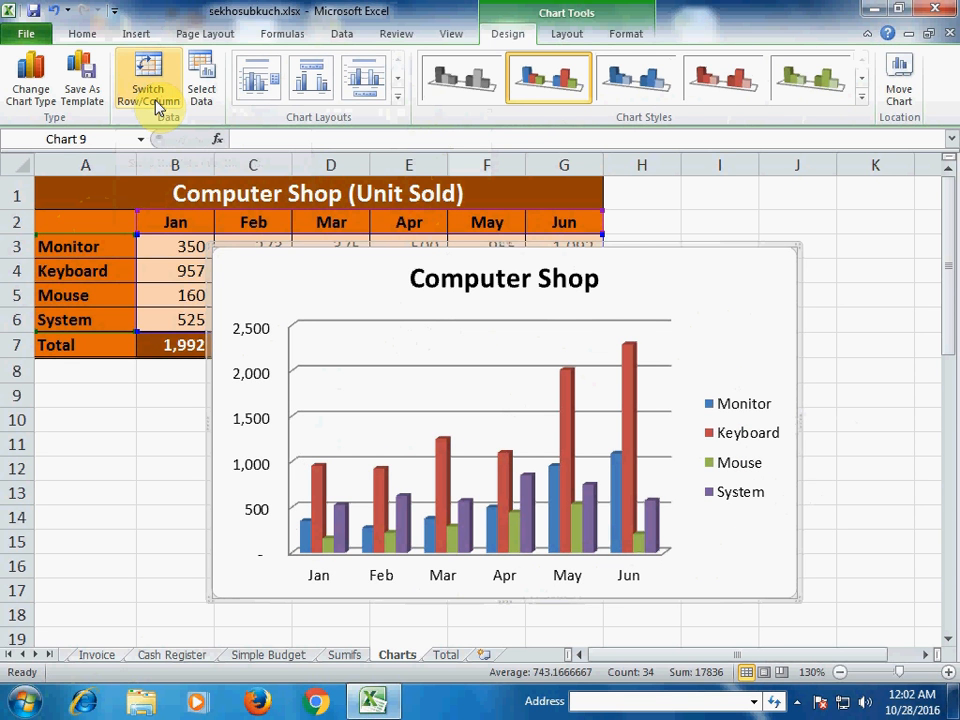
# - Add a title below the chart's primary horizontal axis and name it "Month"
pyautogui.click(566, 35)
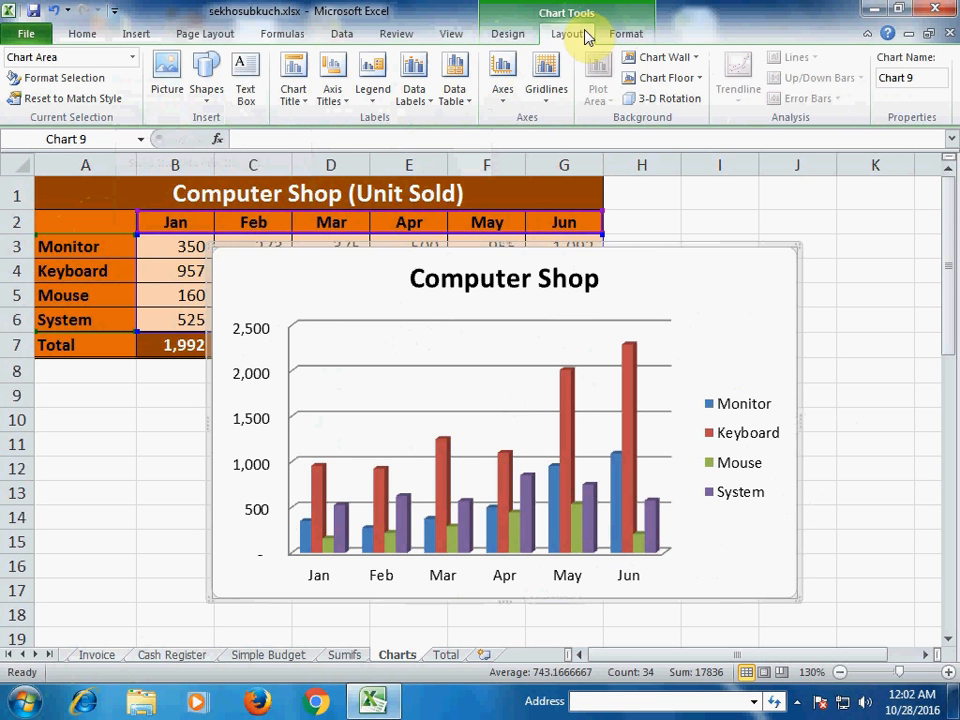
pyautogui.click(305, 100)
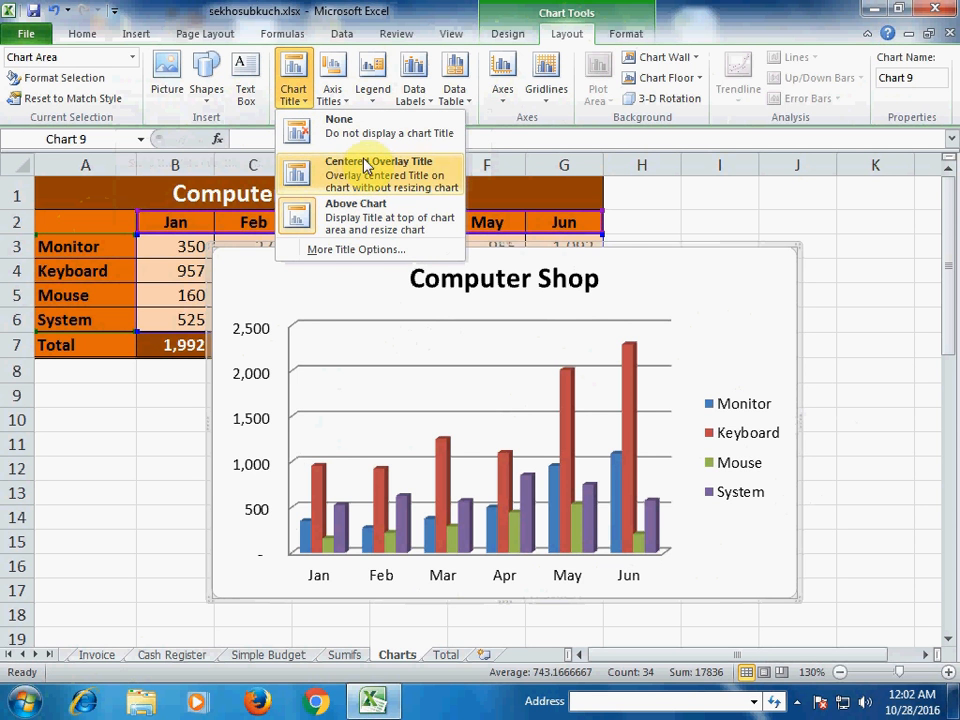
pyautogui.click(333, 95)
pyautogui.click(336, 95)
pyautogui.click(336, 95)
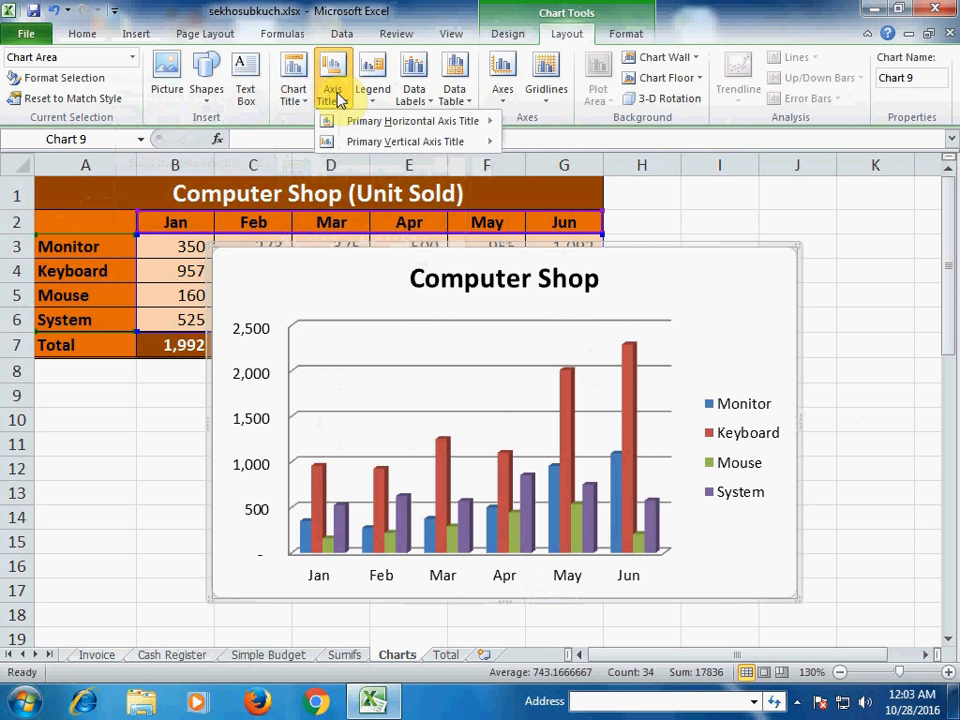
pyautogui.moveTo(390, 125)
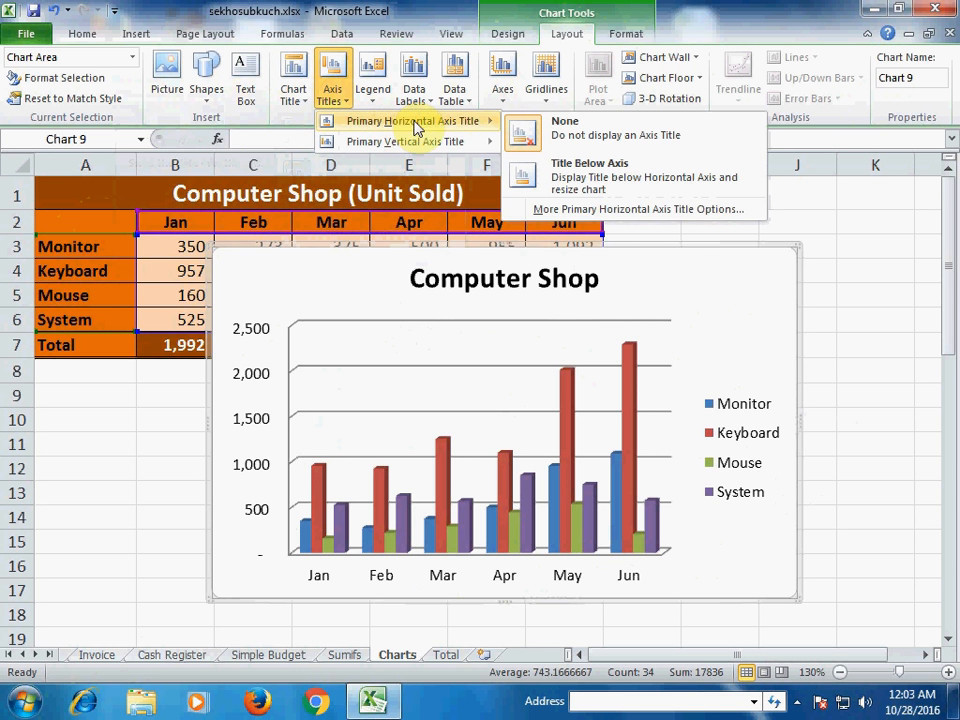
pyautogui.click(590, 190)
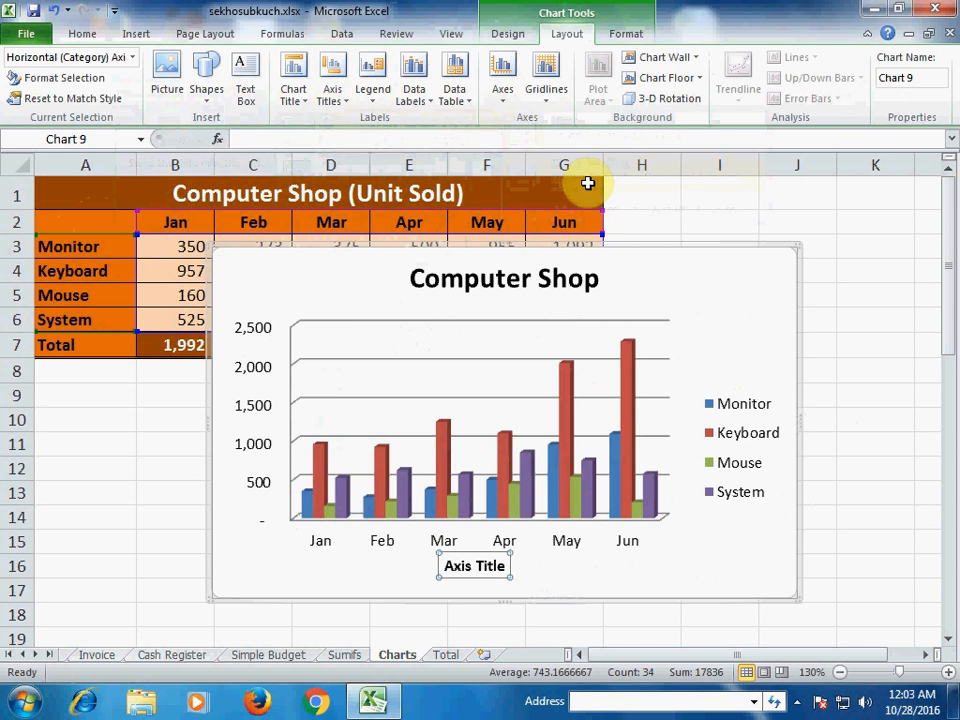
pyautogui.doubleClick(450, 566)
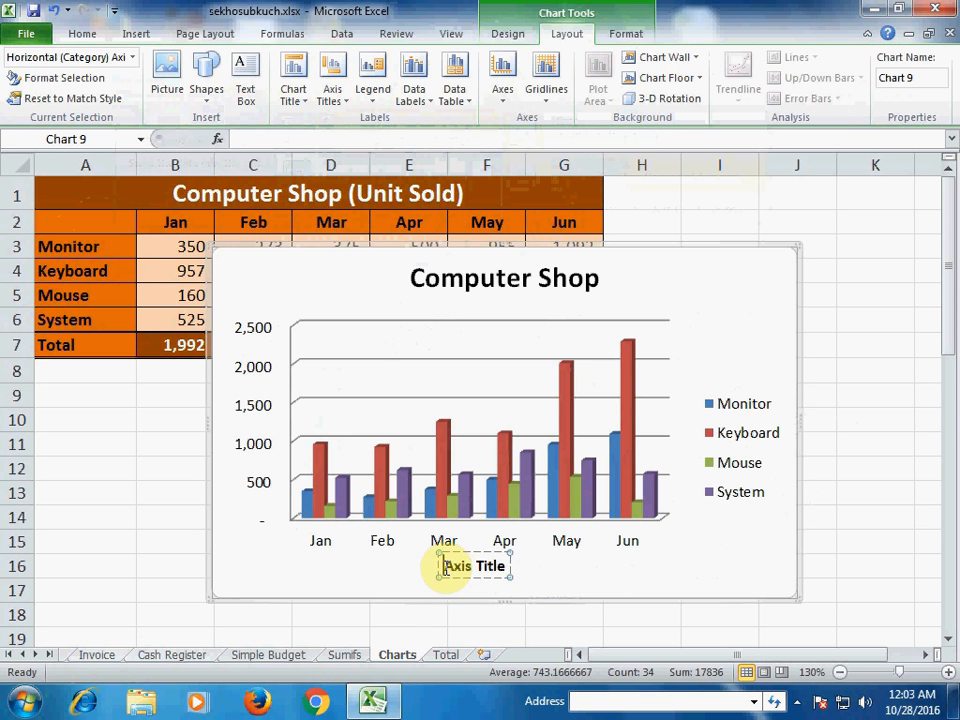
pyautogui.moveTo(444, 566); pyautogui.dragTo(506, 566)
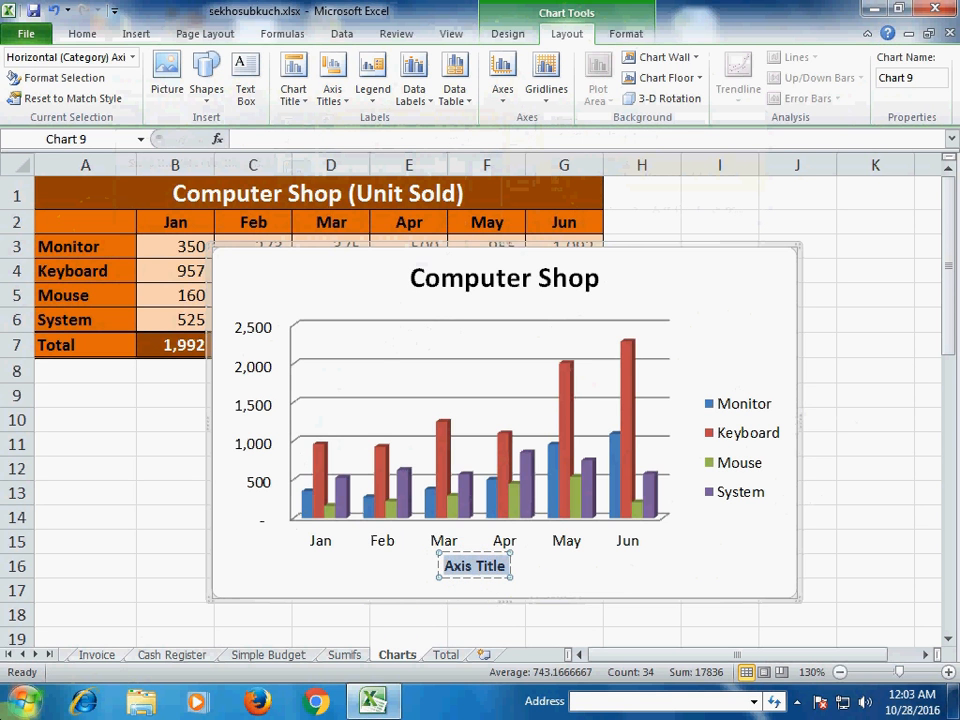
pyautogui.write('Month')
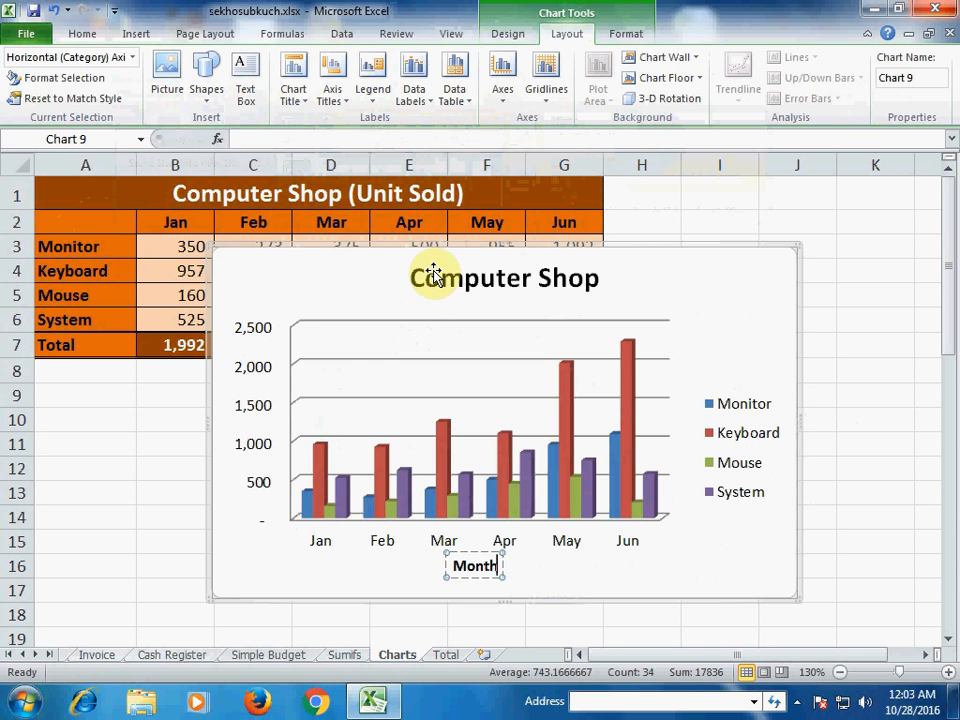
# - Add a primary vertical axis title with vertical text and name it "Qty Sold"
pyautogui.click(331, 105)
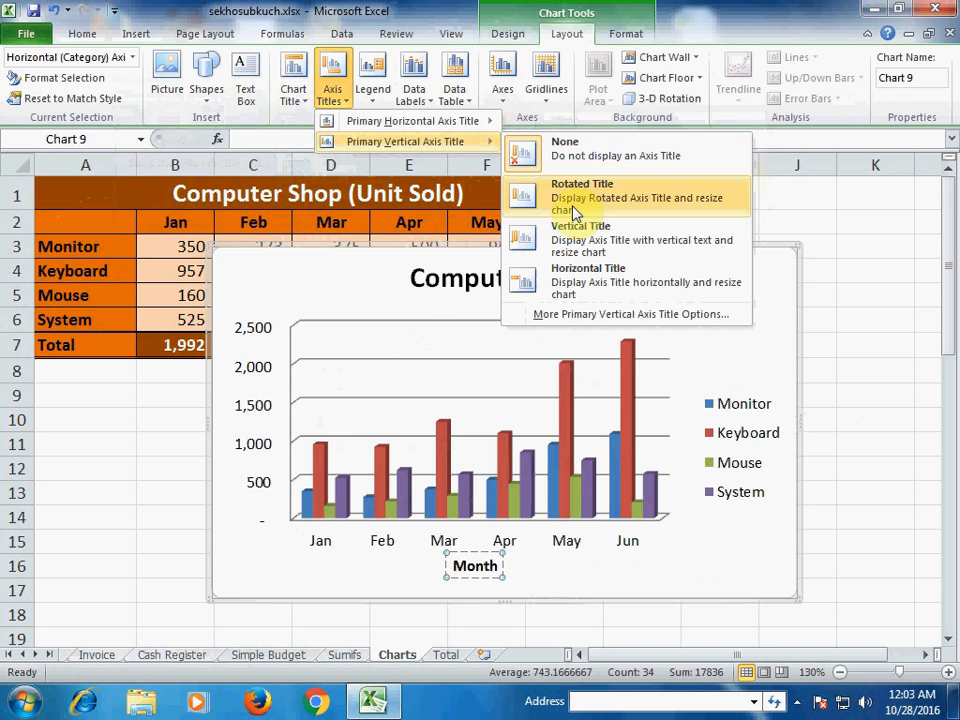
pyautogui.click(576, 241)
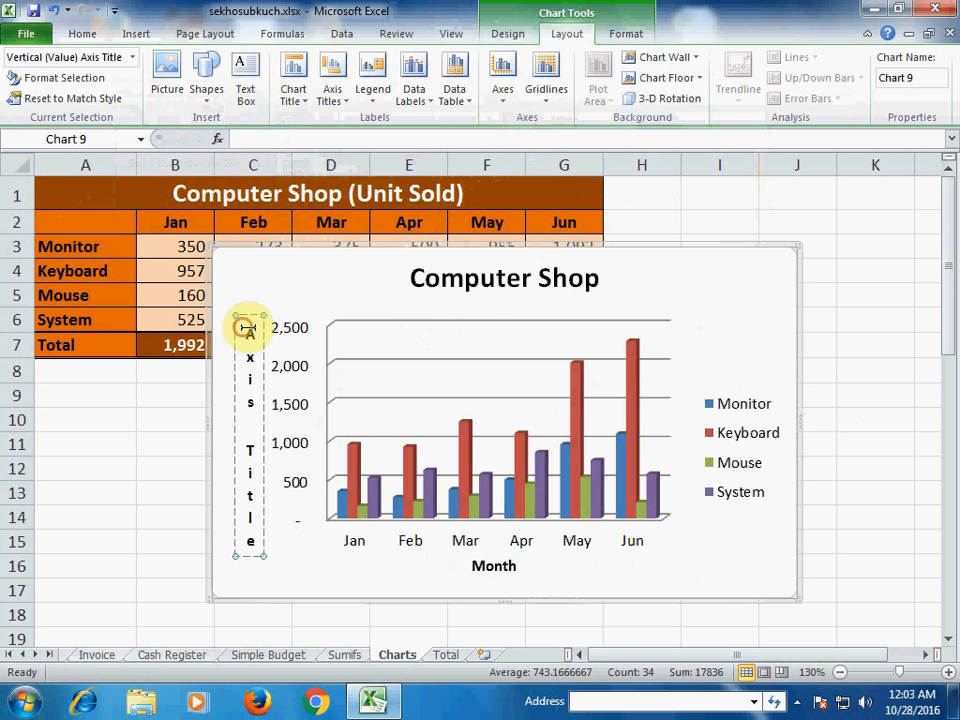
pyautogui.moveTo(246, 330); pyautogui.dragTo(244, 538)
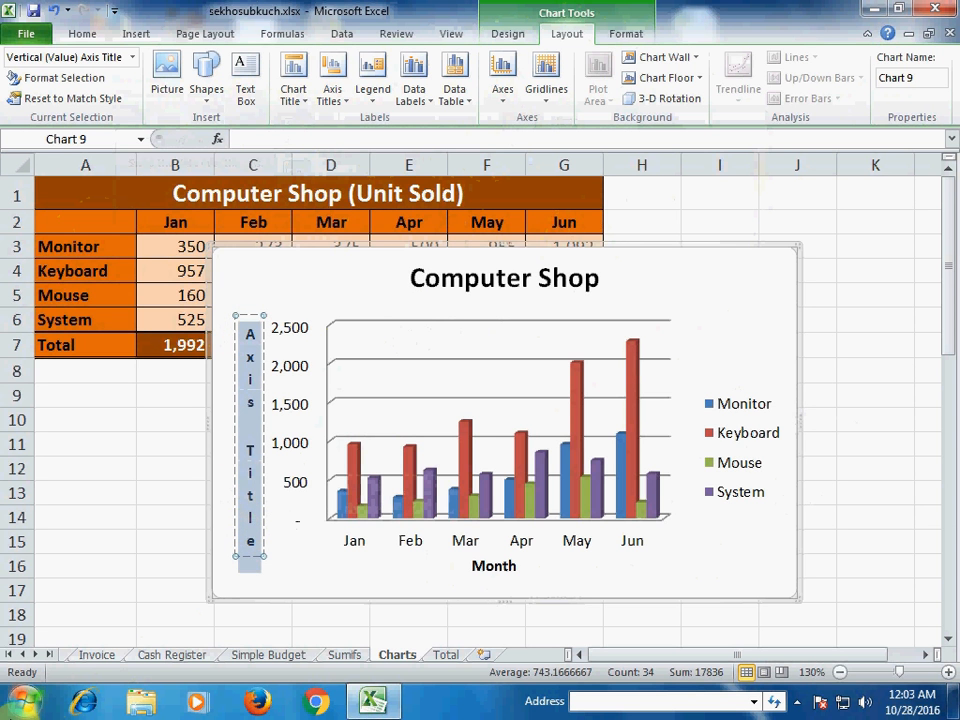
pyautogui.write('Qty')
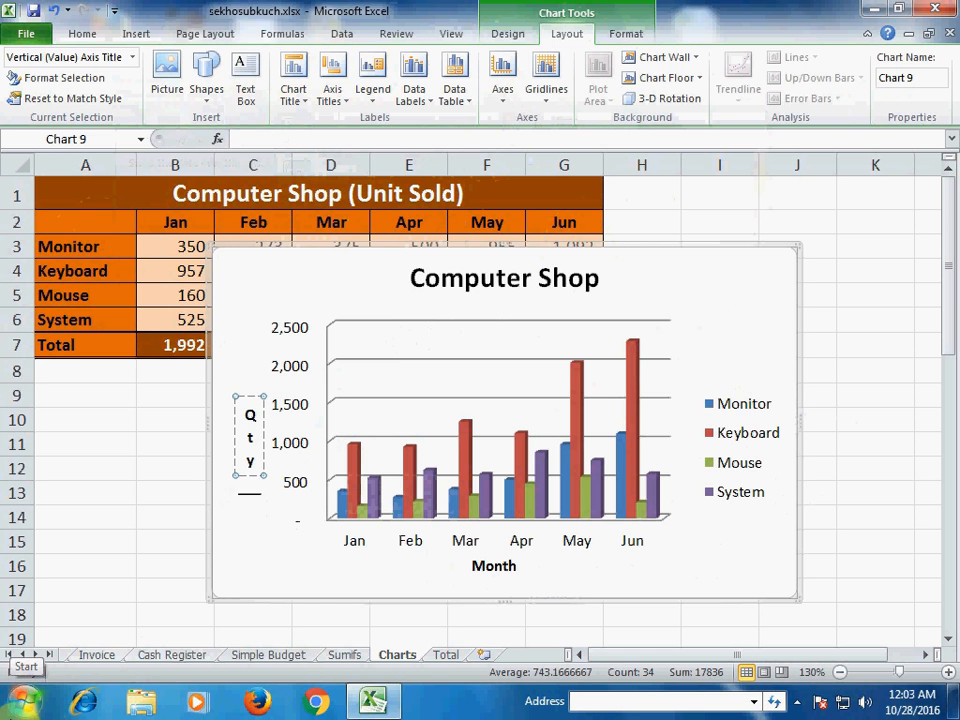
pyautogui.write(' S')
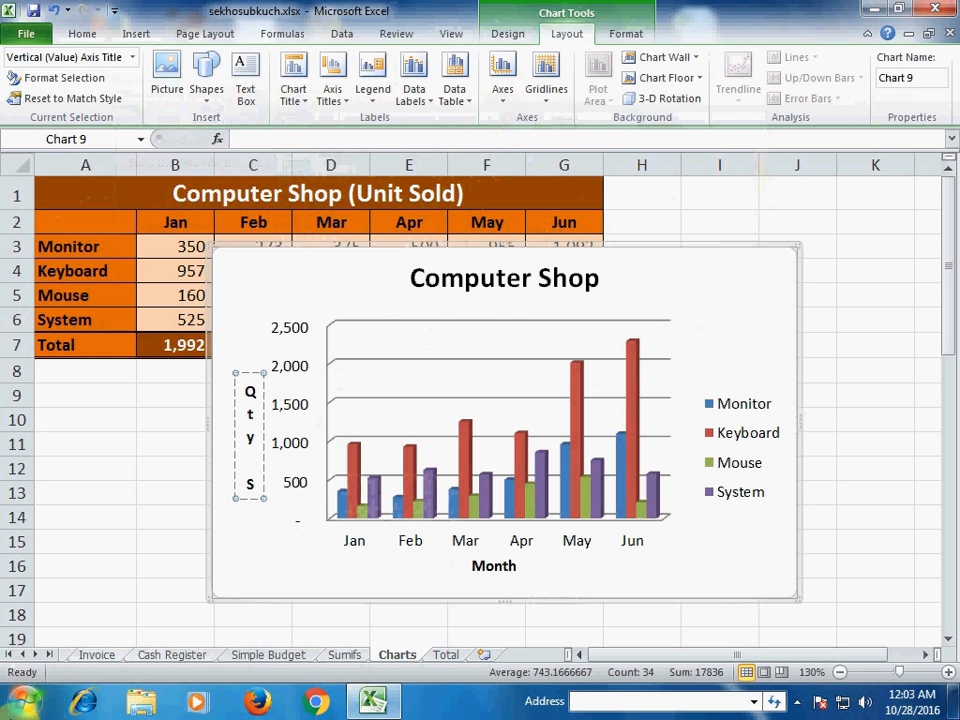
pyautogui.write('old')
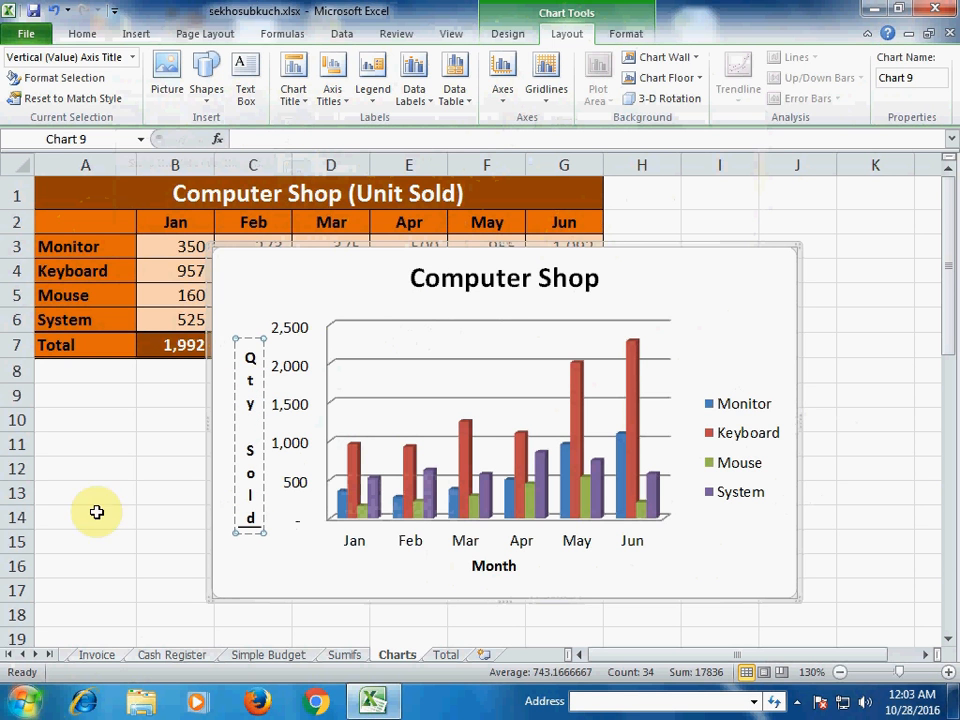
pyautogui.click(247, 337)
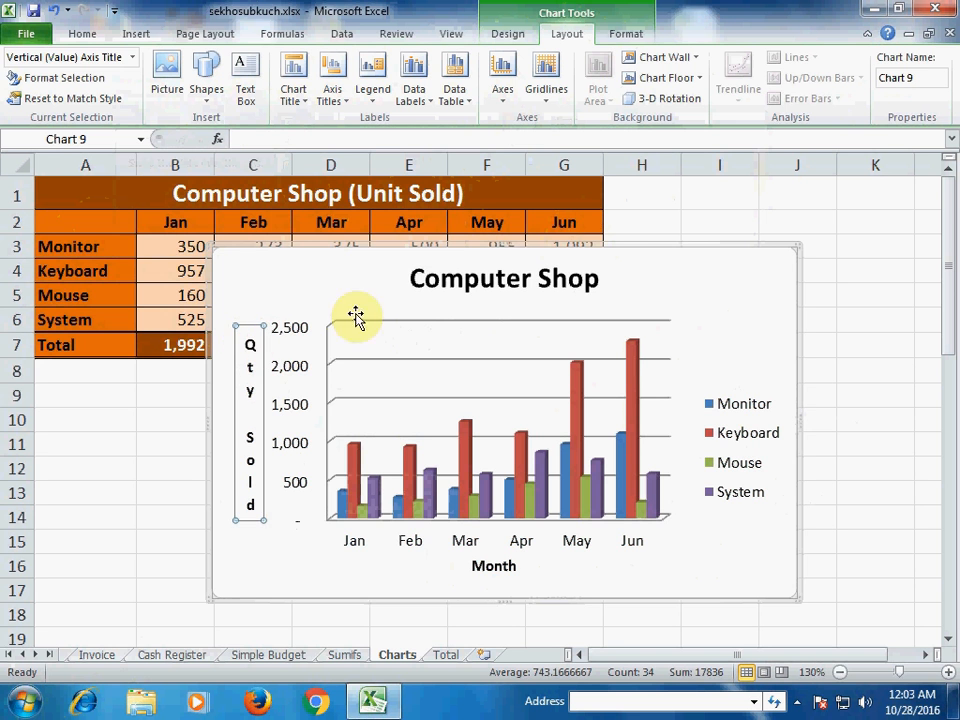
# - Change the "Qty Sold" vertical axis title to the Horizontal Title orientation
pyautogui.click(334, 260)
pyautogui.click(251, 352)
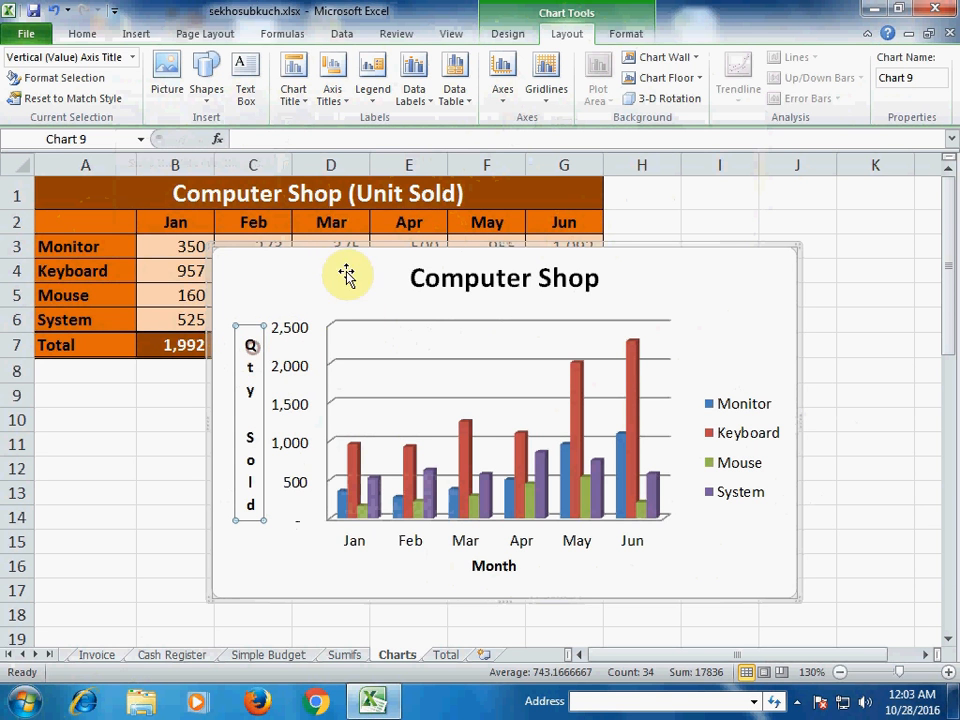
pyautogui.click(330, 98)
pyautogui.moveTo(390, 147)
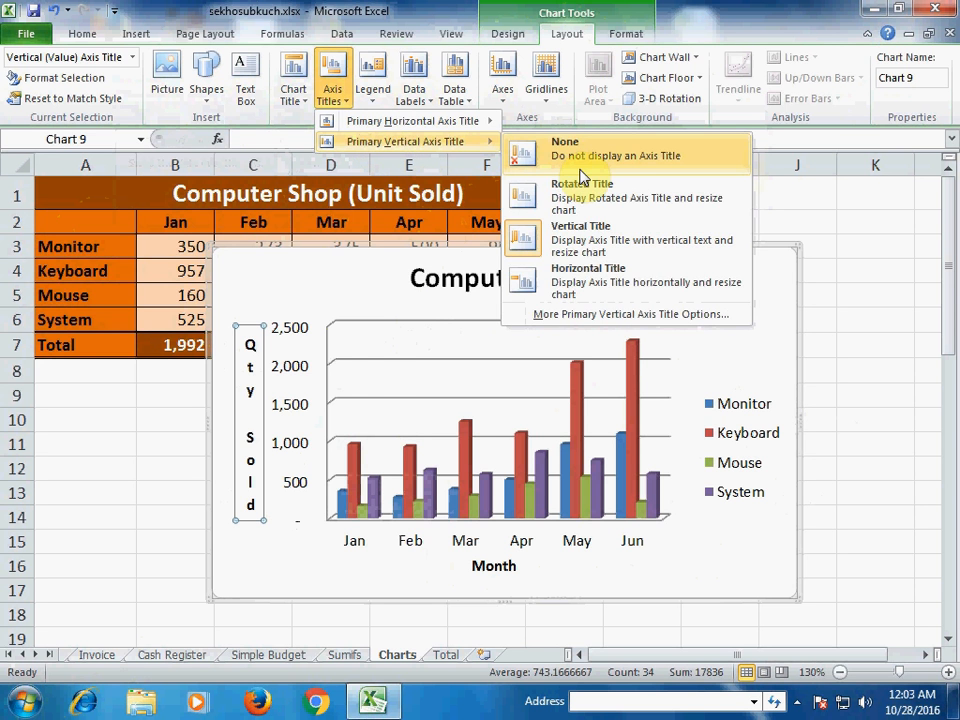
pyautogui.click(581, 281)
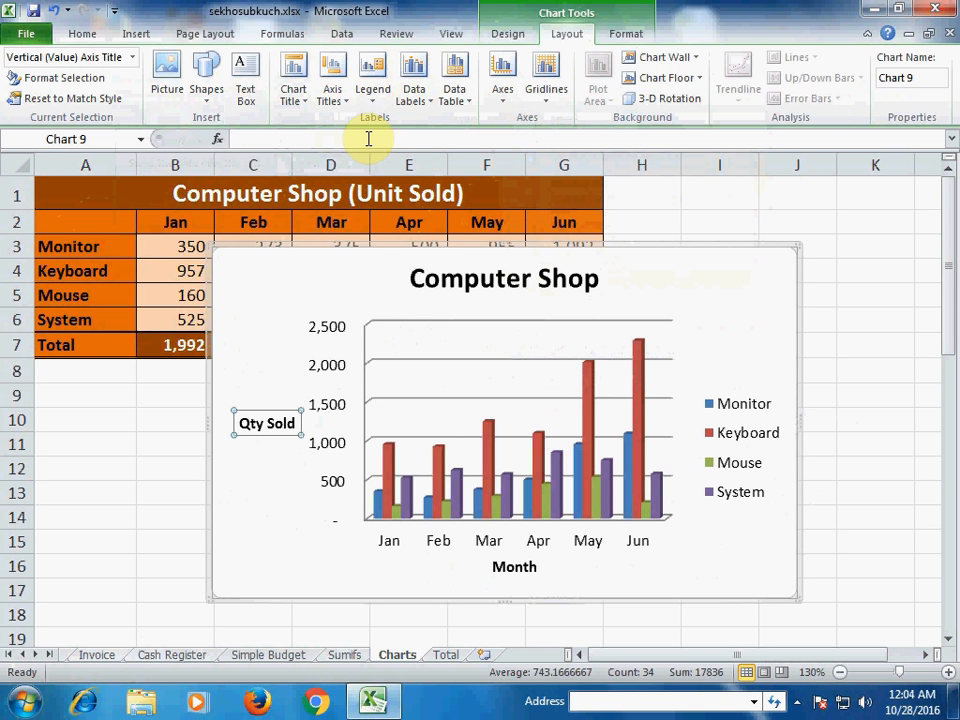
# - Show the chart's legend at the top, beneath the chart title
pyautogui.click(374, 106)
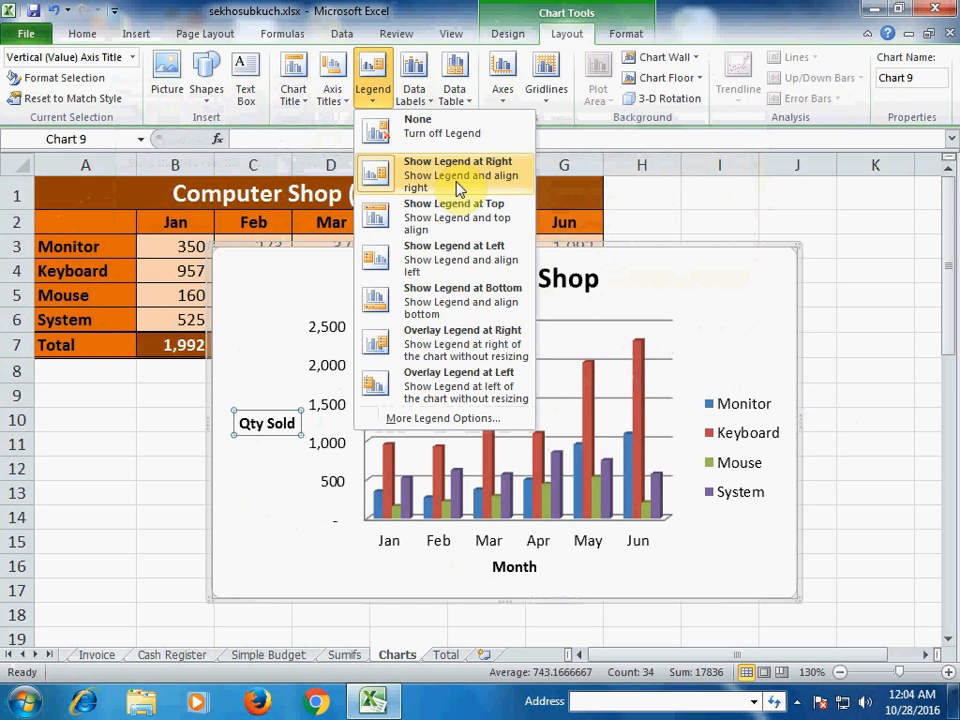
pyautogui.click(465, 217)
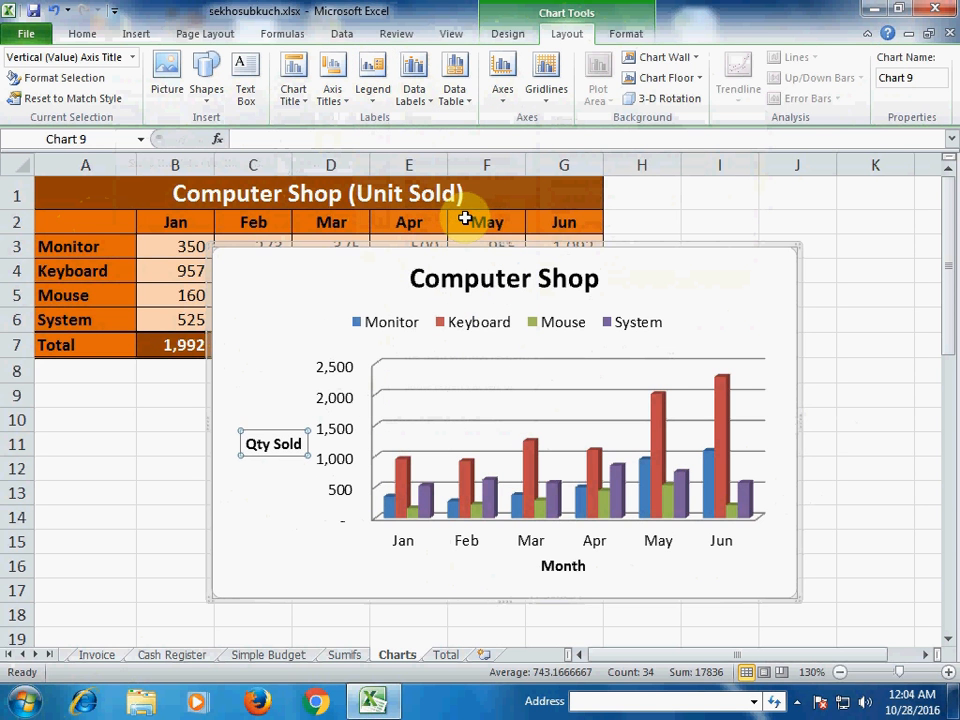
# - Try the chart's legend at the left of the plot and finally show it at the right
pyautogui.click(373, 100)
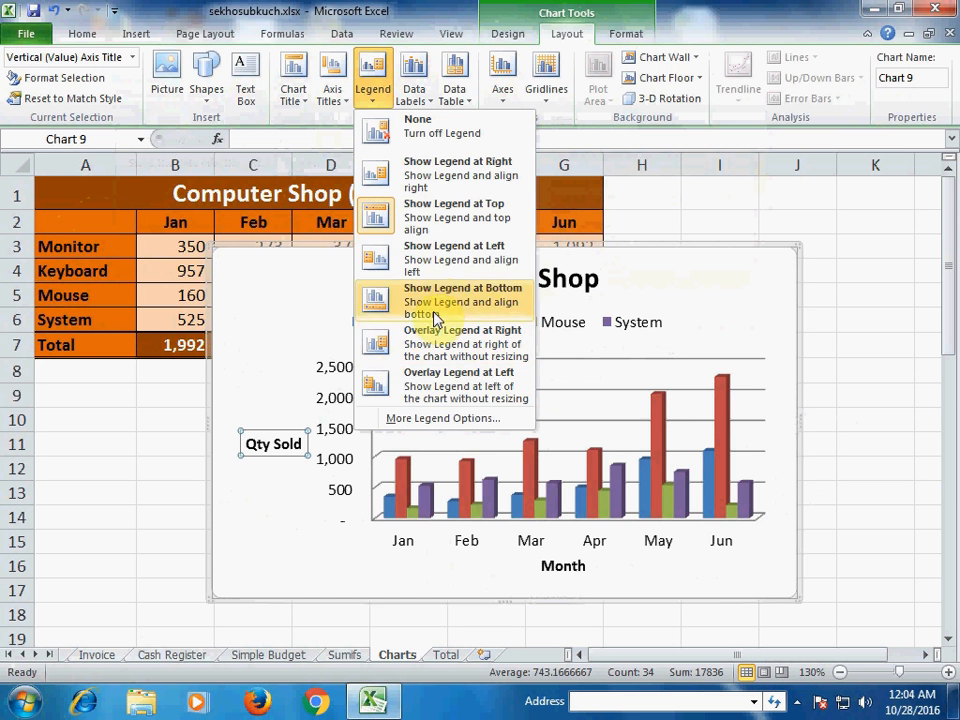
pyautogui.click(437, 250)
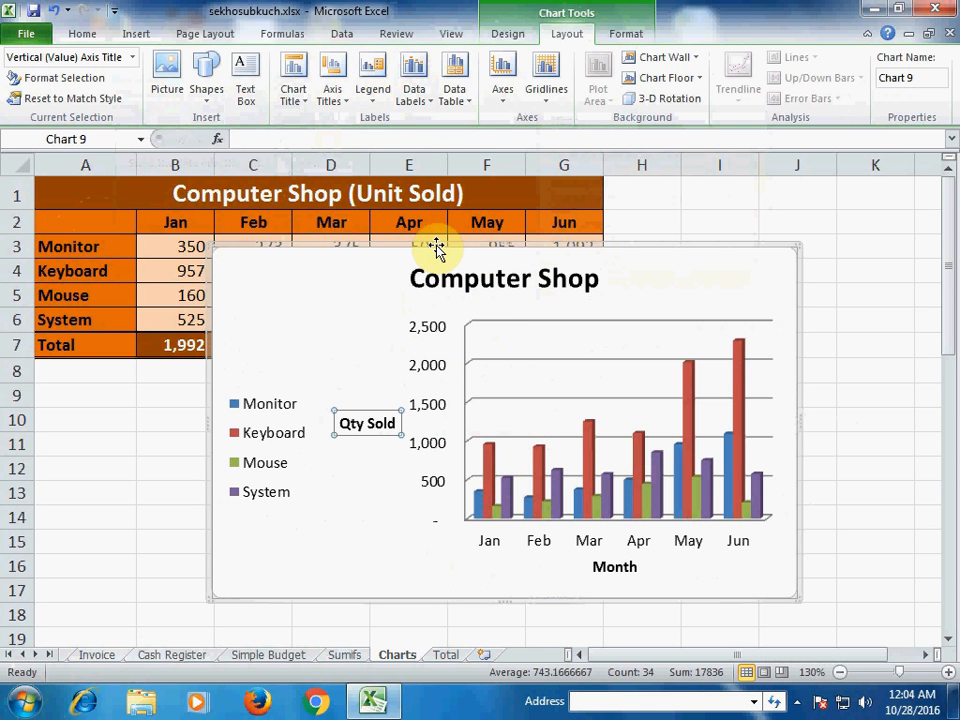
pyautogui.click(373, 90)
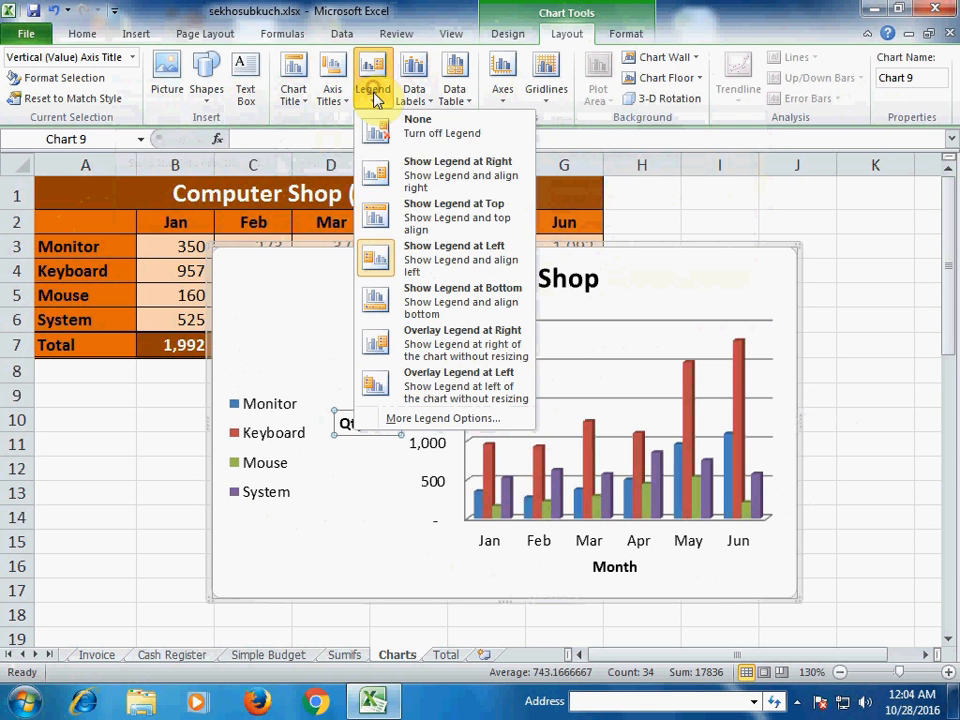
pyautogui.click(456, 180)
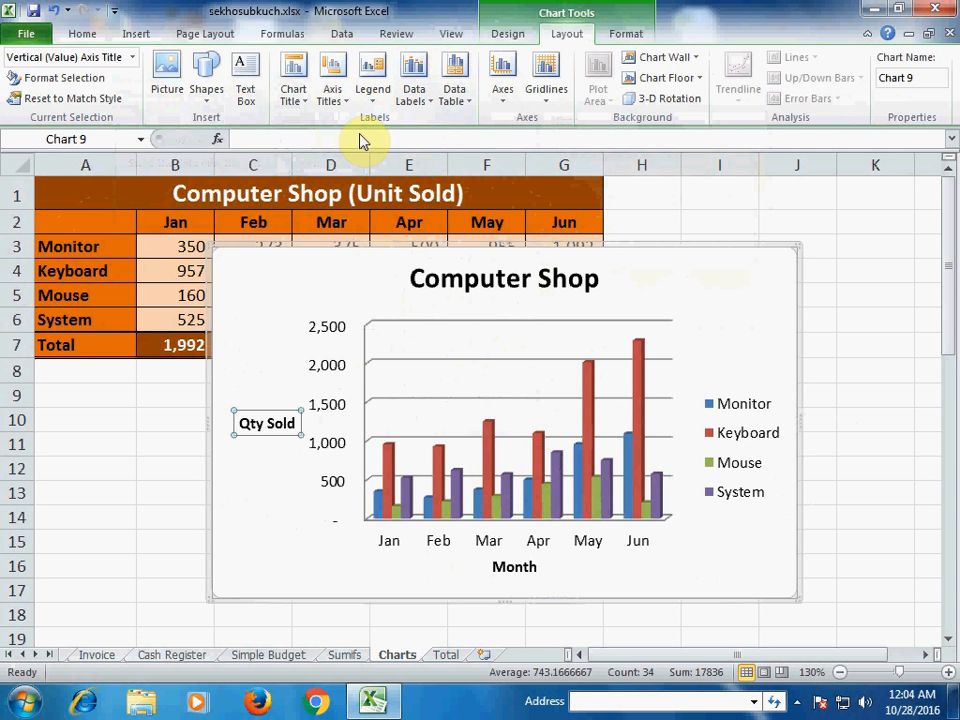
# - Show data labels on the chart's columns and turn them off again
pyautogui.click(409, 100)
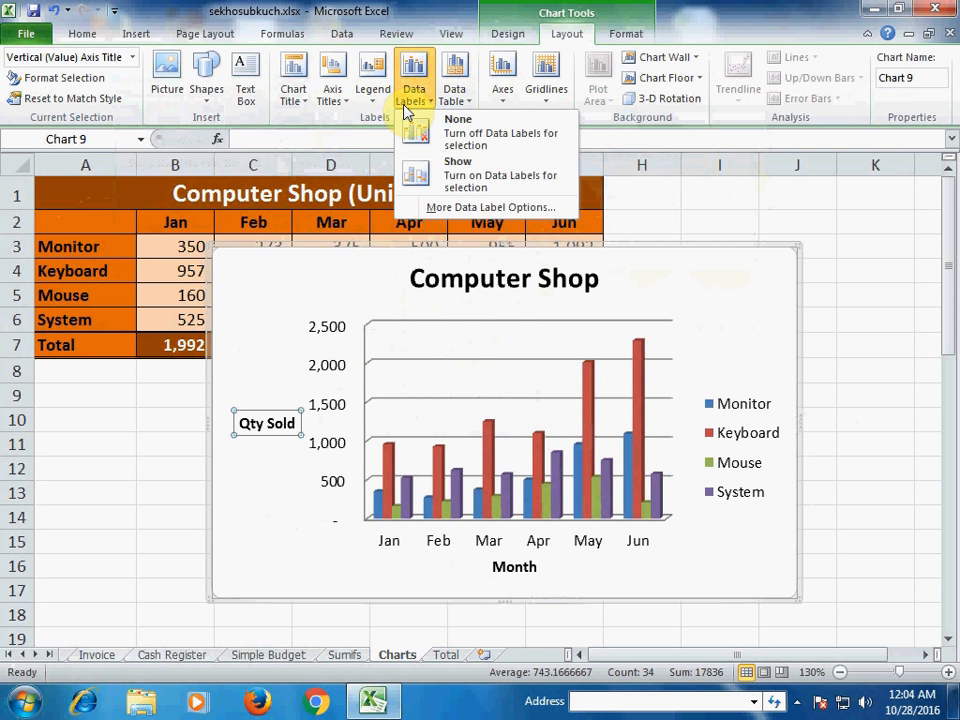
pyautogui.click(438, 180)
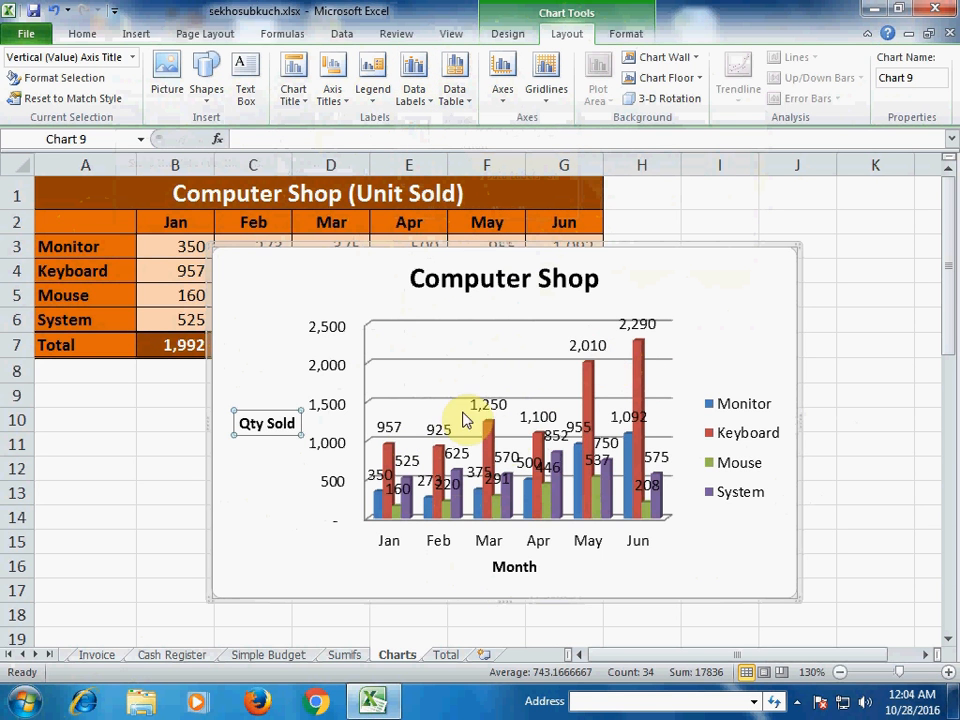
pyautogui.click(415, 97)
pyautogui.click(454, 132)
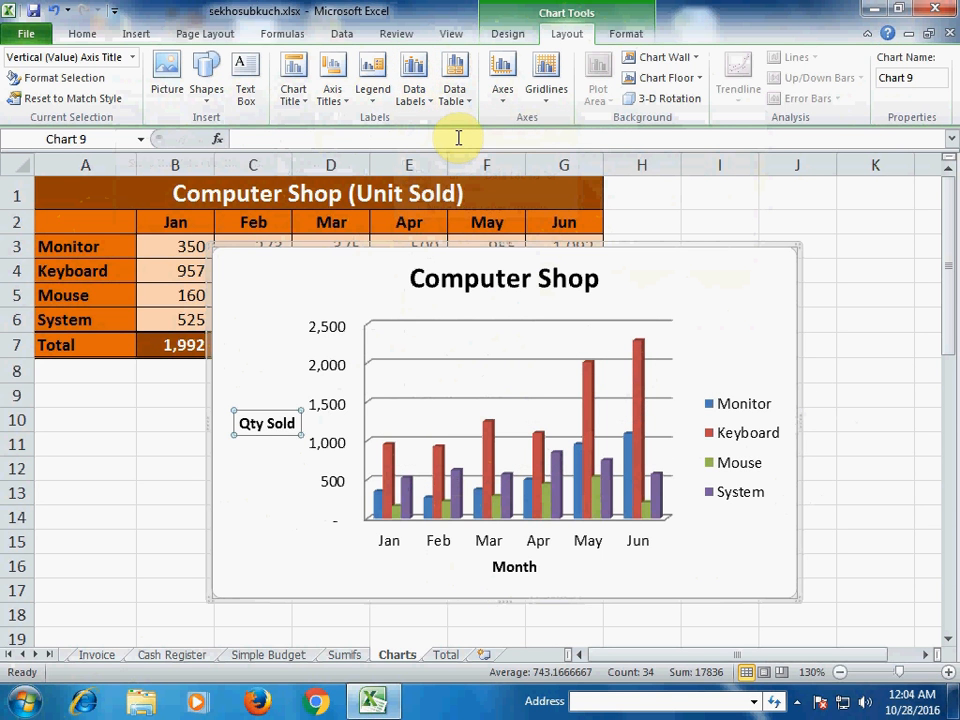
# - Display primary horizontal gridlines for minor units on the chart
pyautogui.click(553, 107)
pyautogui.moveTo(566, 132)
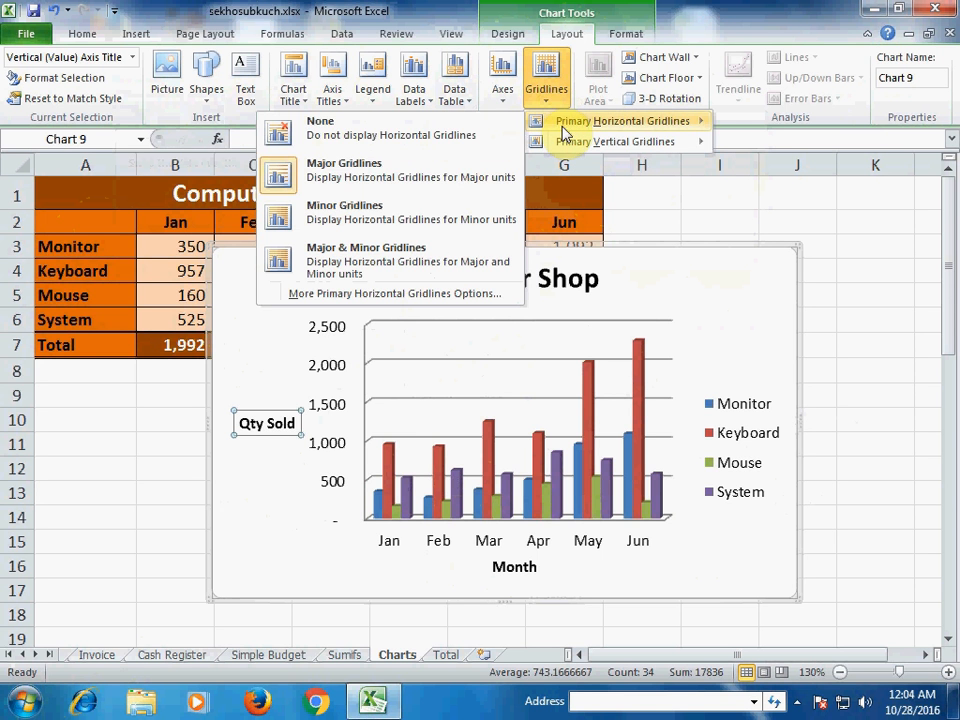
pyautogui.click(365, 215)
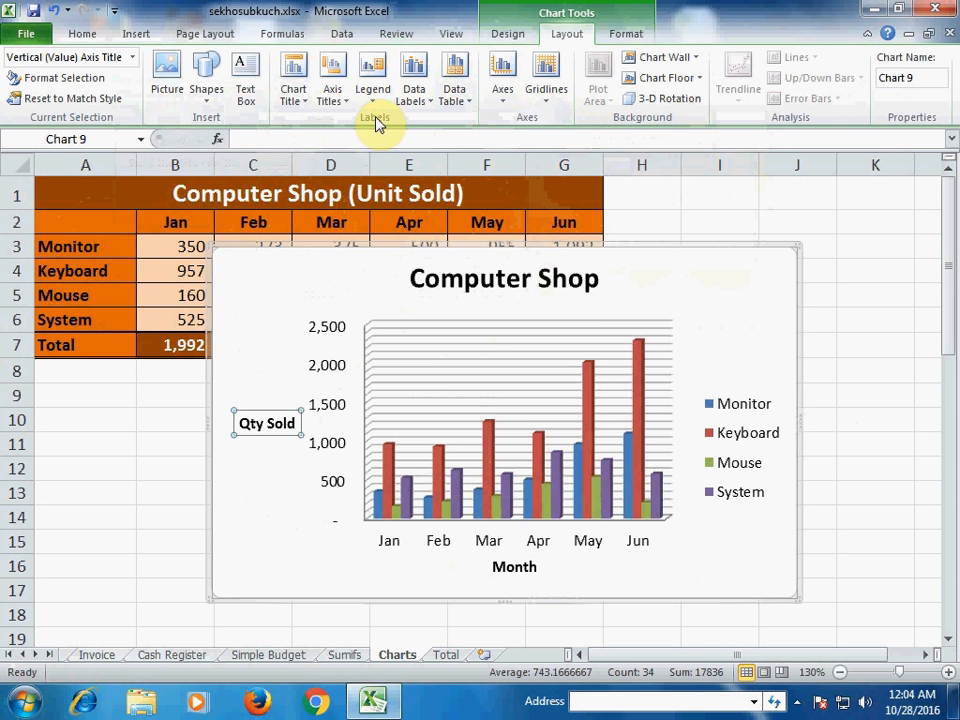
# - Change the "Qty Sold" primary vertical axis title to the Vertical Title orientation
pyautogui.click(332, 100)
pyautogui.moveTo(350, 145)
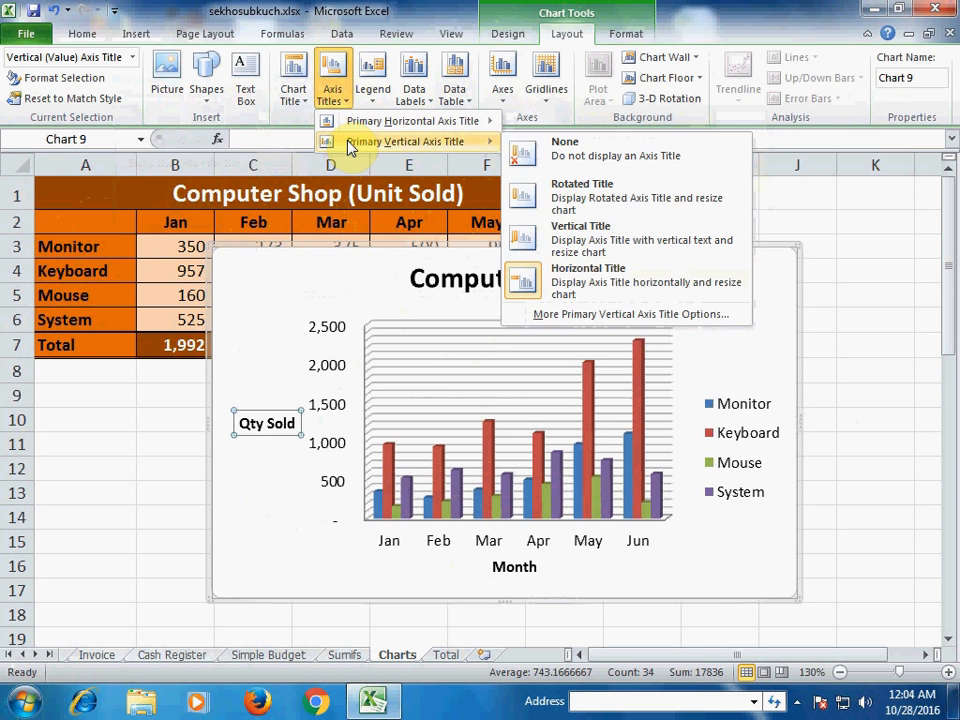
pyautogui.click(574, 225)
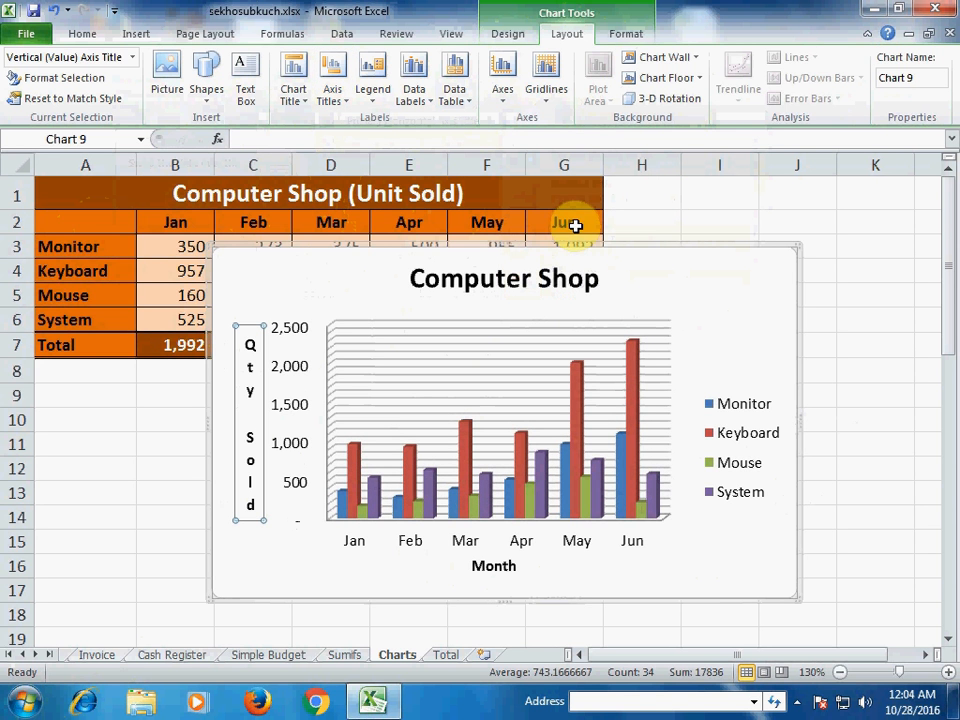
# - Apply the Colored Outline - Olive Green, Accent 3 shape style to the chart area
pyautogui.click(678, 275)
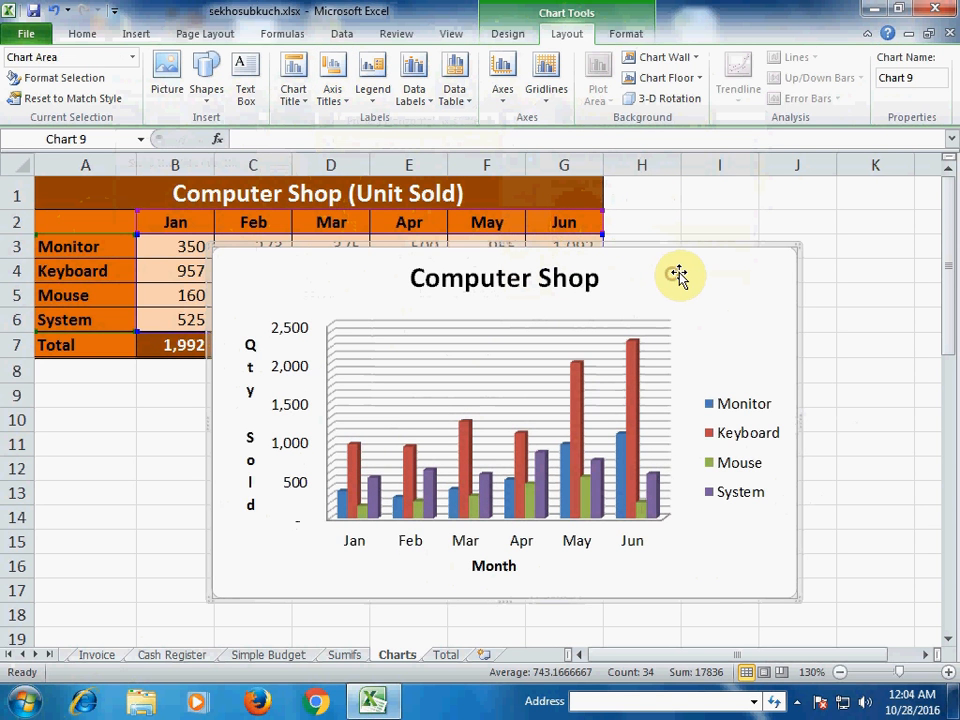
pyautogui.click(627, 34)
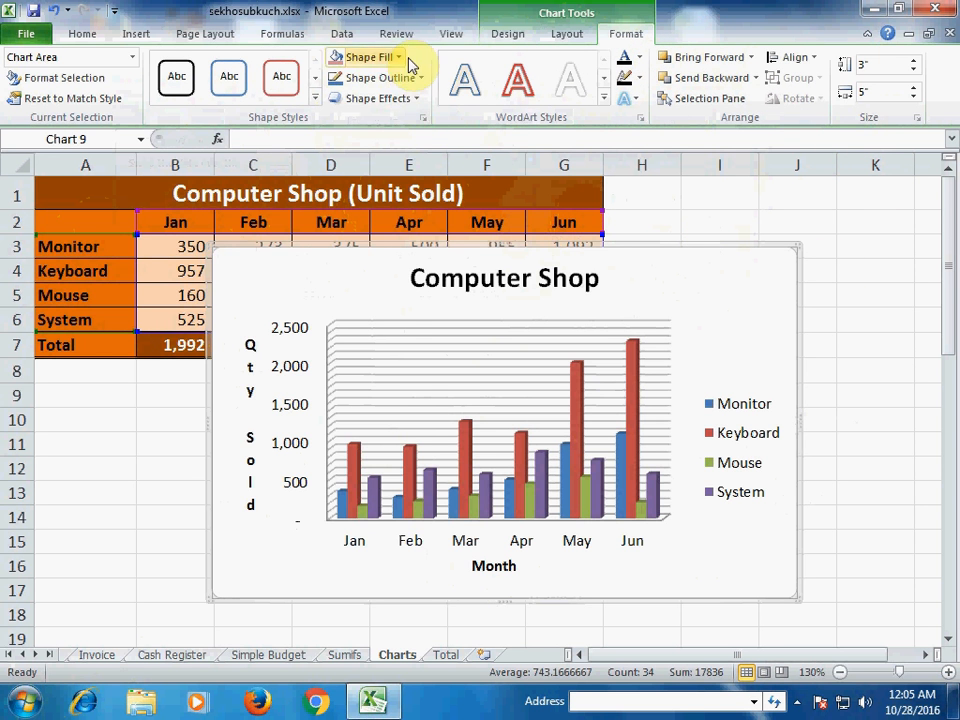
pyautogui.click(315, 98)
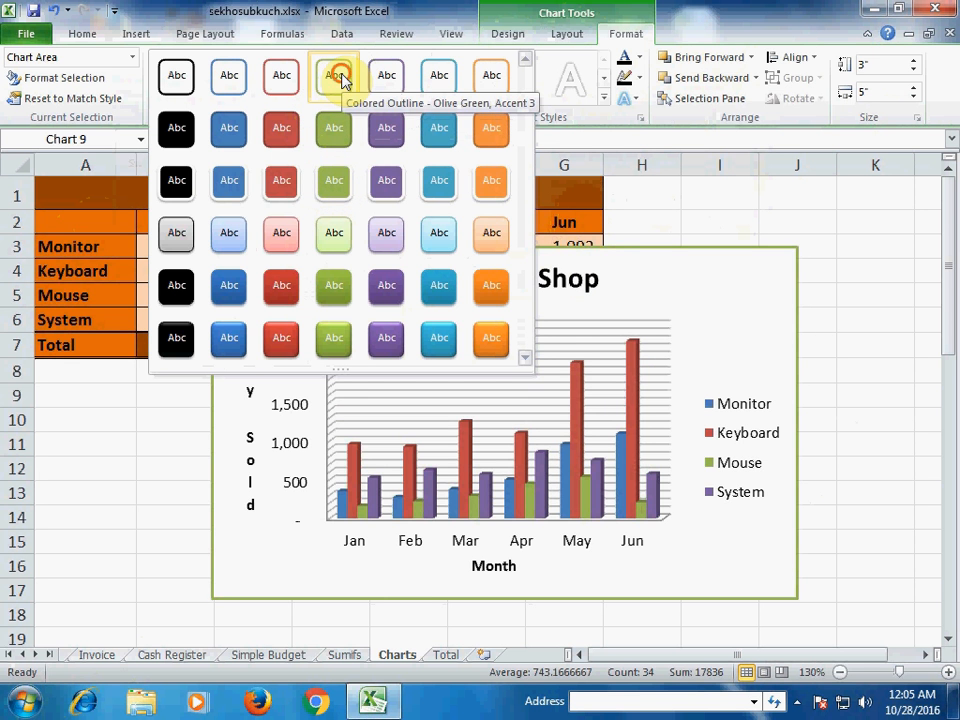
pyautogui.click(341, 80)
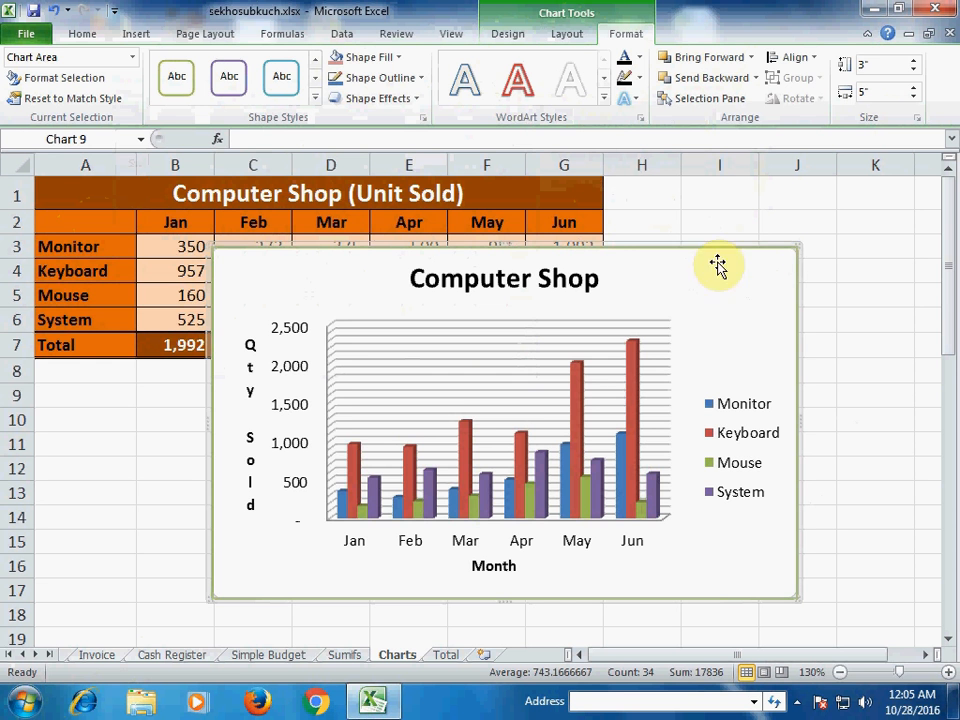
# - Fill the chart area with the speckled beige paper texture and deselect the chart
pyautogui.click(402, 63)
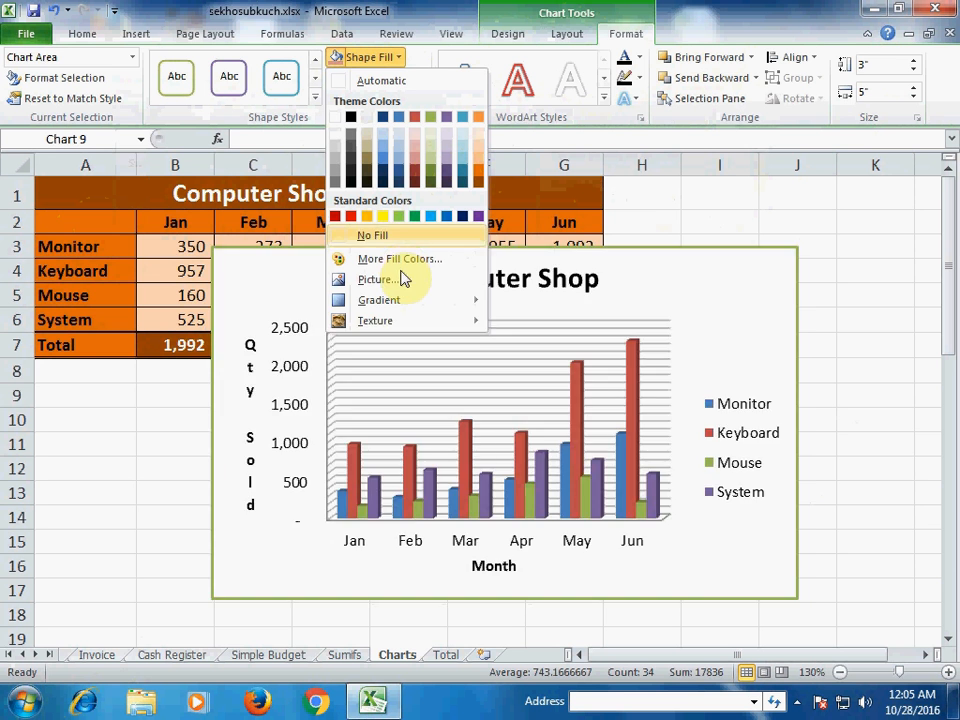
pyautogui.moveTo(399, 303)
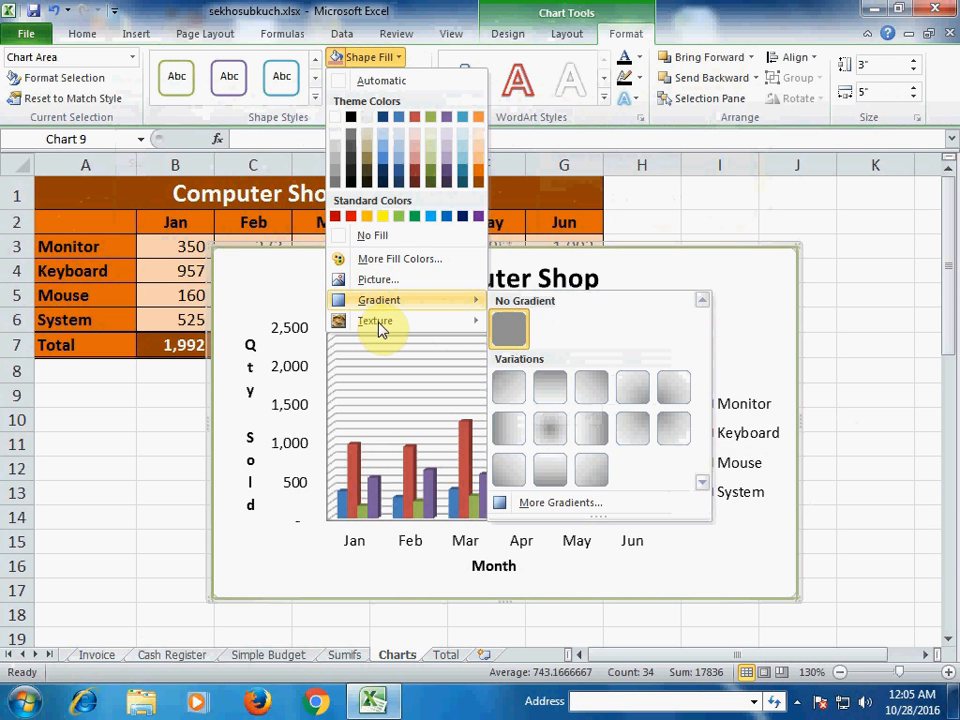
pyautogui.click(379, 328)
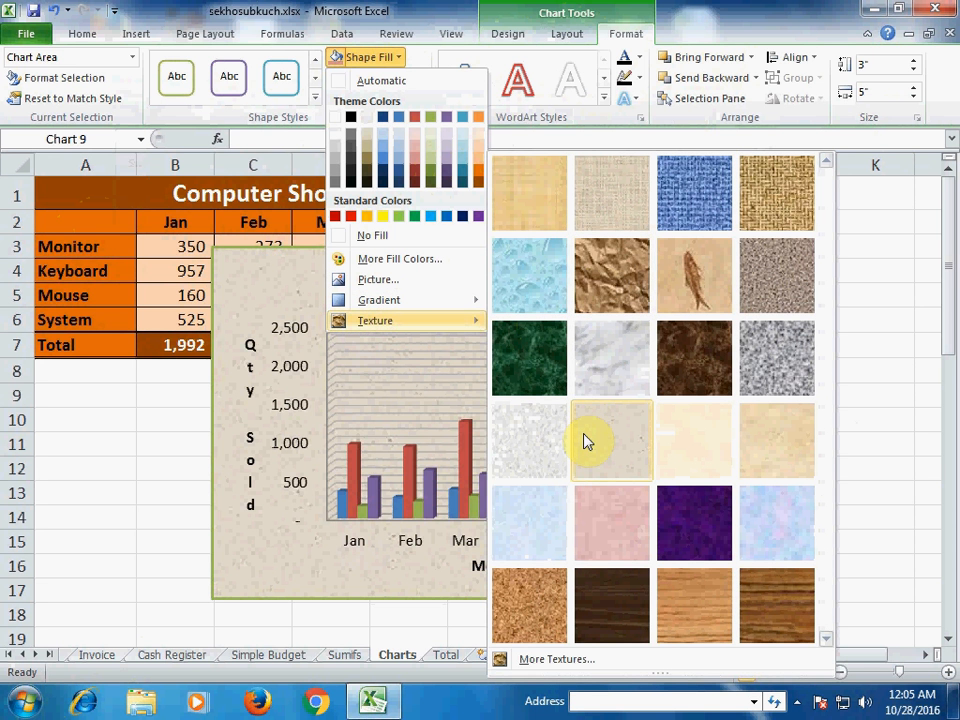
pyautogui.click(584, 441)
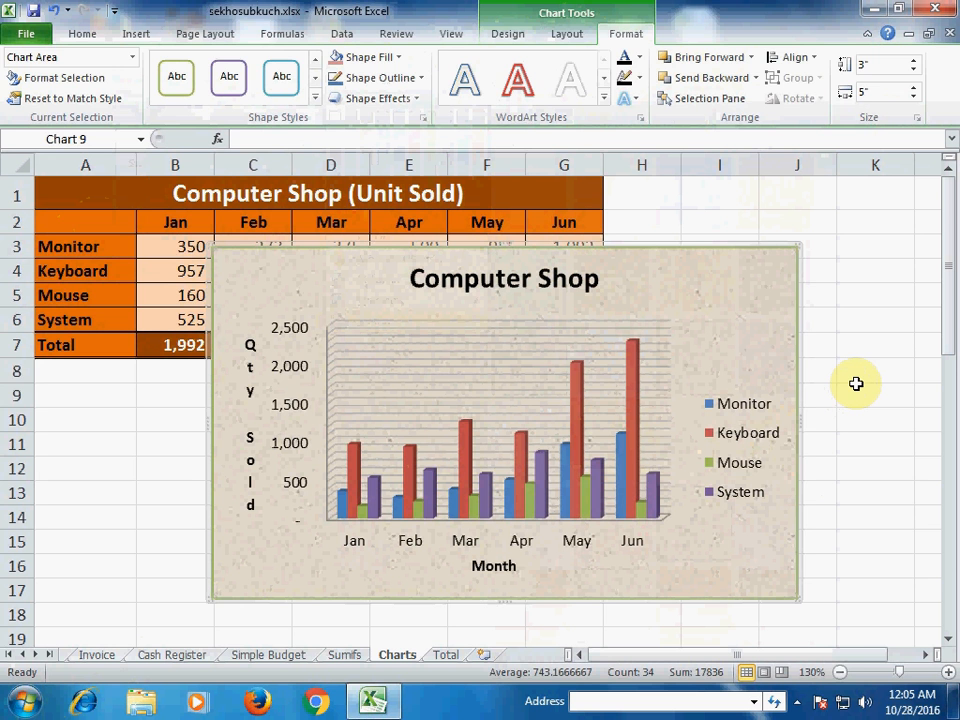
pyautogui.click(856, 385)
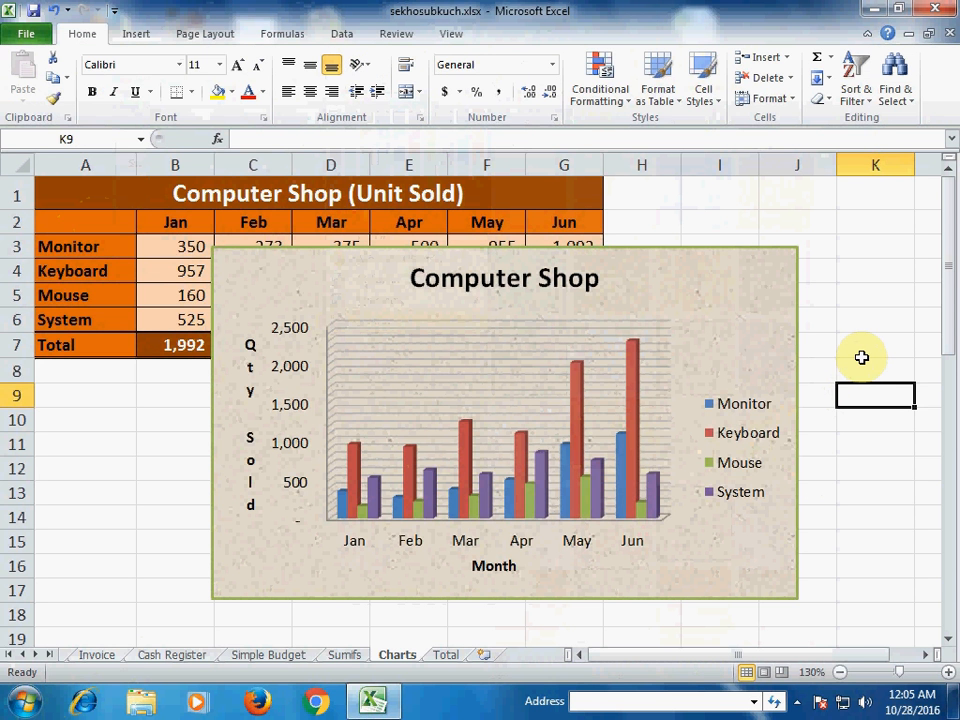